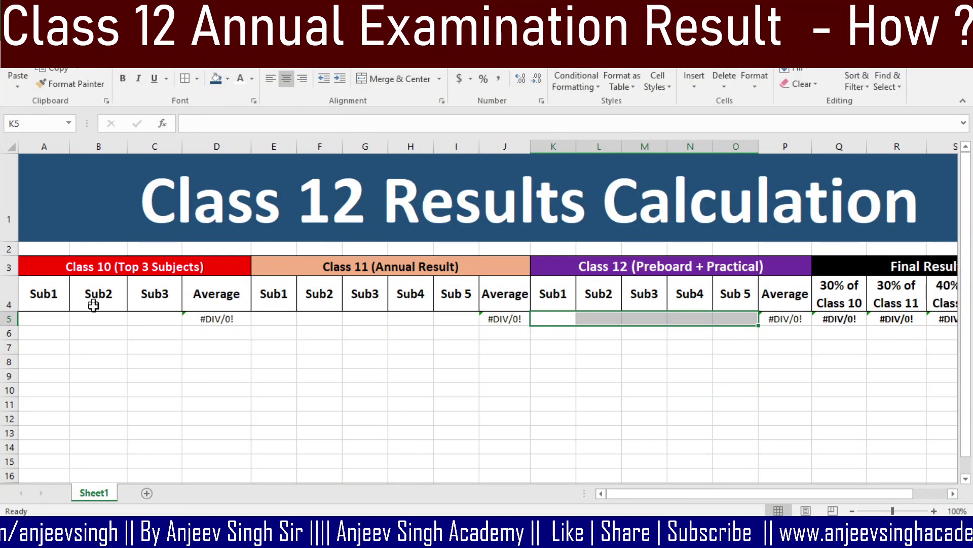
Make row 3 taller and enlarge the Class 10 heading by five font-size steps.
click(49, 268)
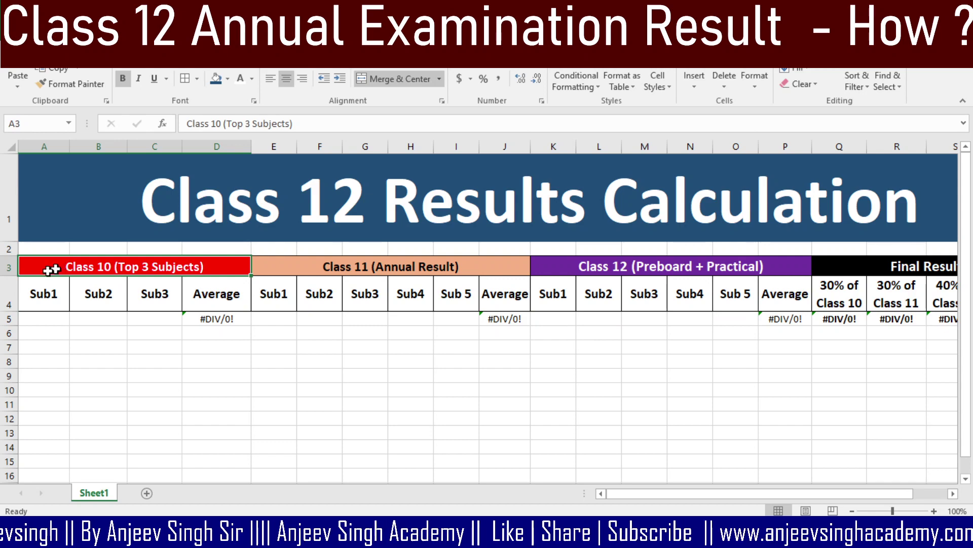
drag(11, 276, 11, 290)
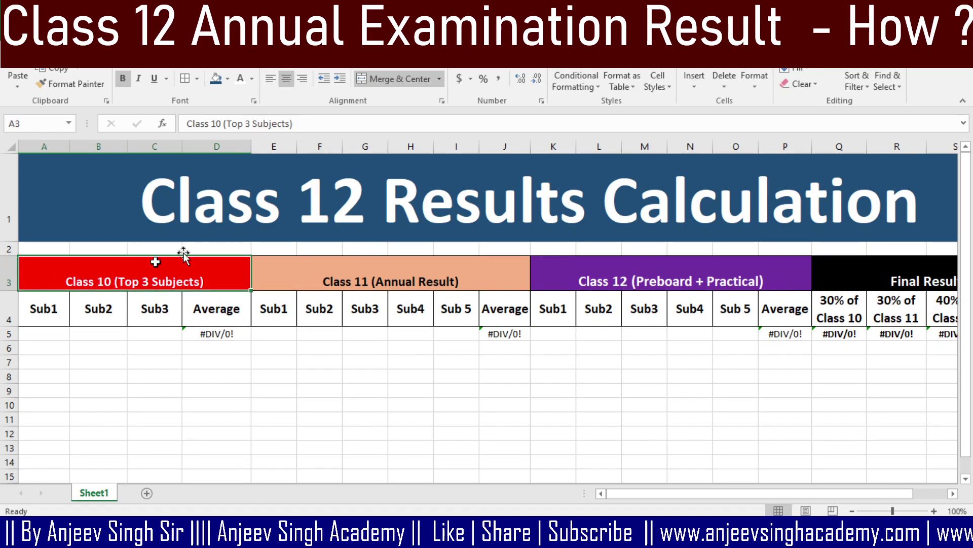
click(236, 66)
click(236, 66)
click(235, 66)
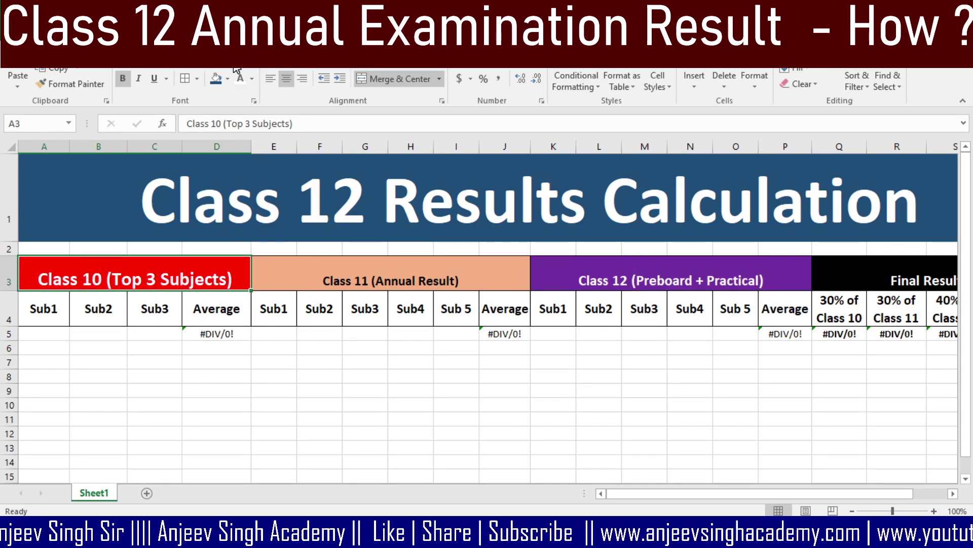
click(235, 66)
click(235, 66)
Enlarge the Class 11 and Class 12 section headings with Increase Font Size.
click(318, 277)
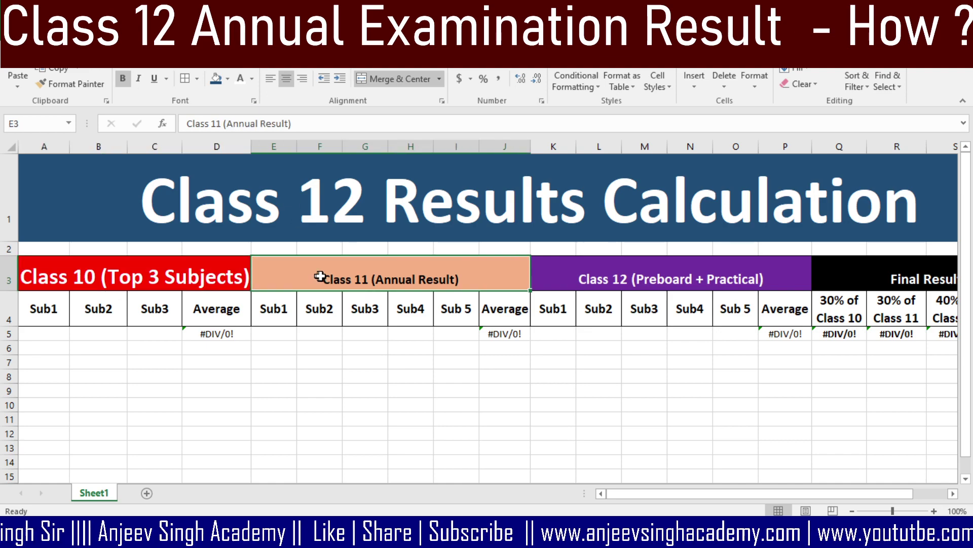
click(237, 67)
click(237, 66)
click(238, 67)
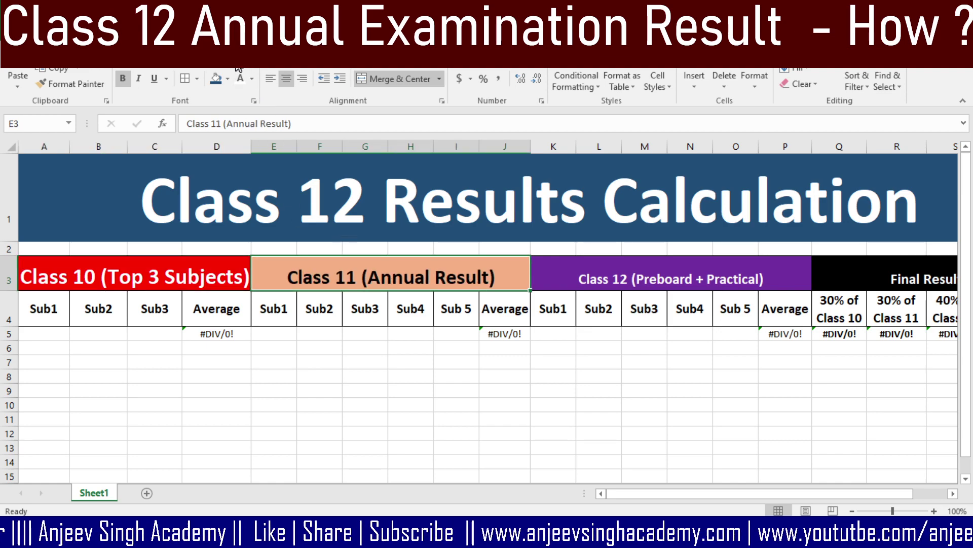
click(237, 67)
click(606, 263)
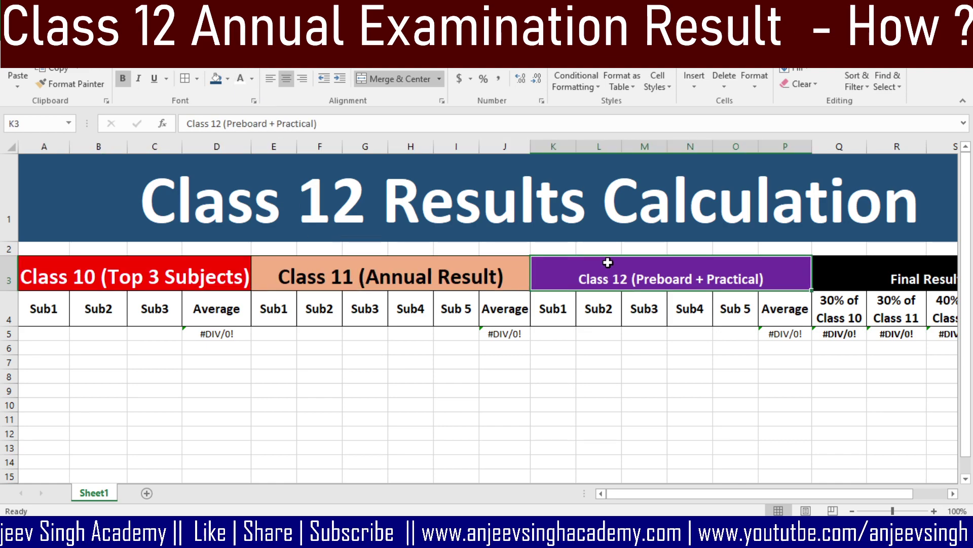
click(236, 68)
click(236, 68)
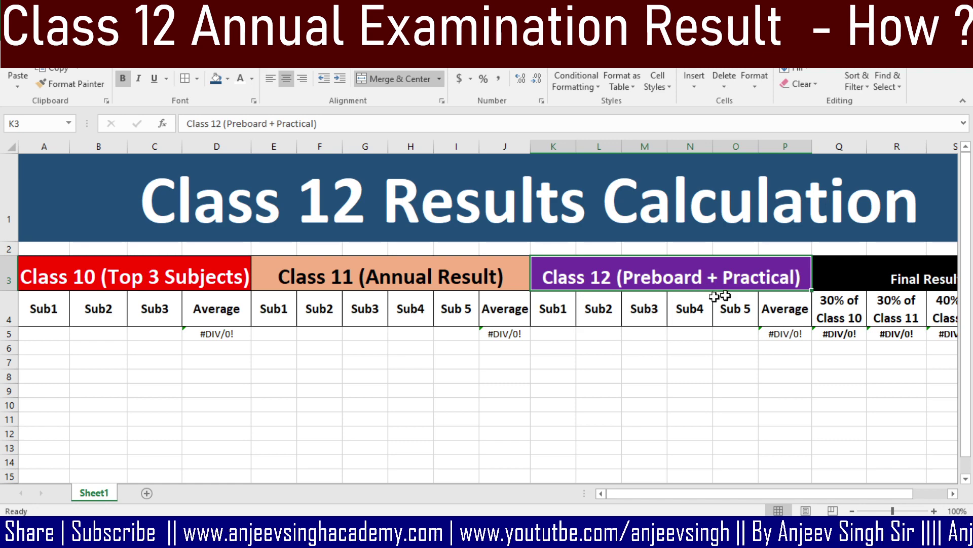
click(563, 332)
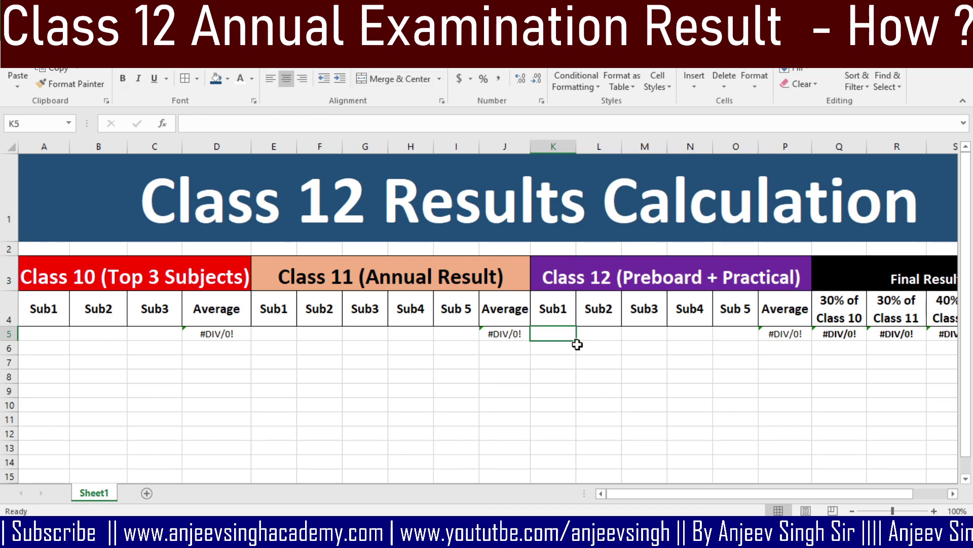
click(69, 278)
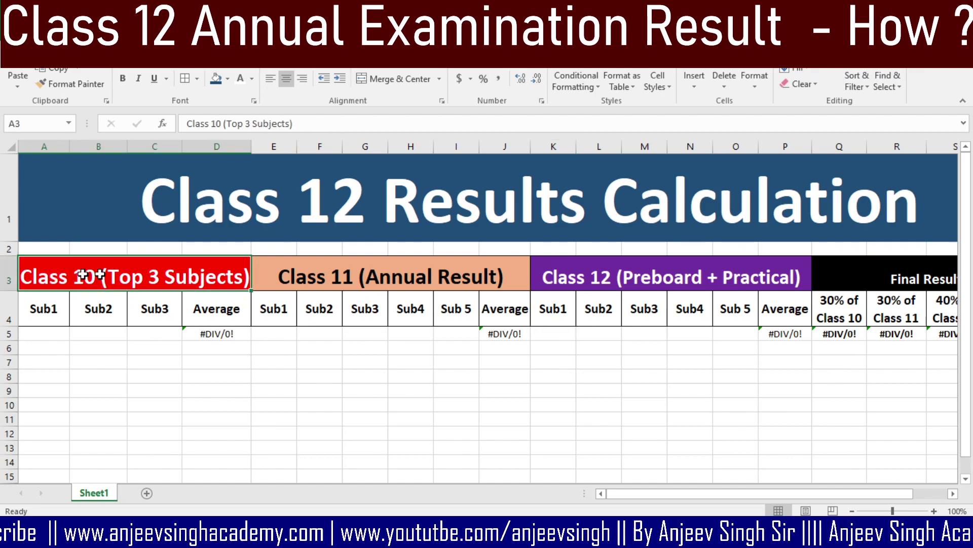
drag(36, 310, 149, 308)
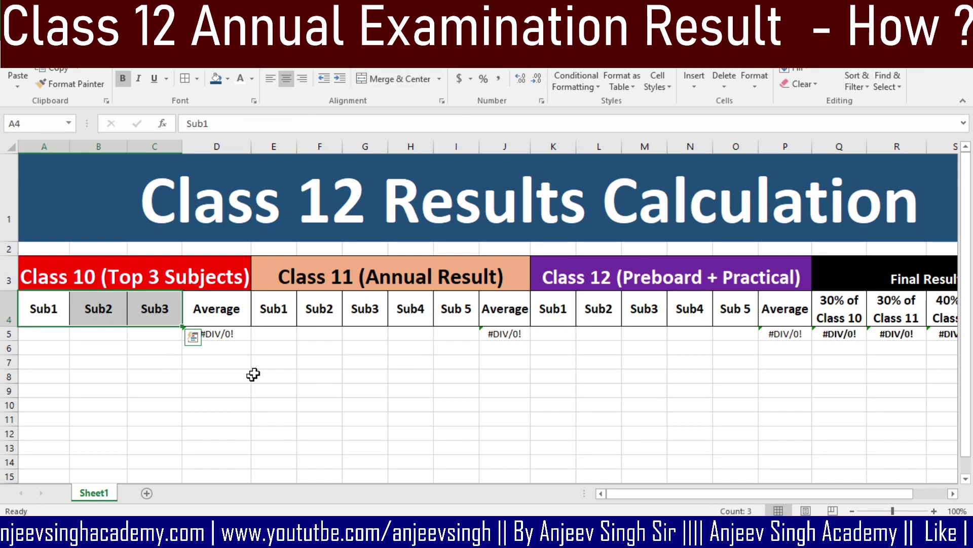
drag(264, 308, 451, 304)
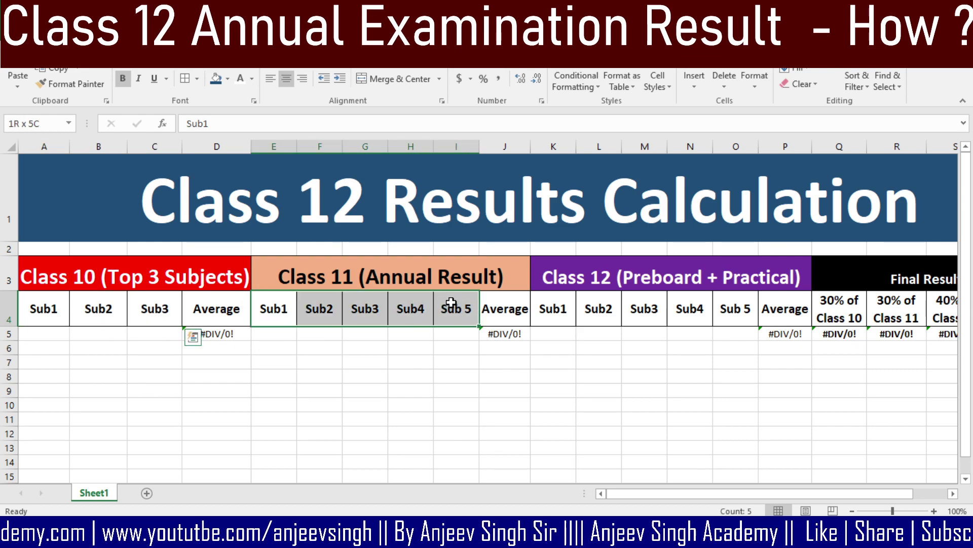
drag(452, 303, 471, 304)
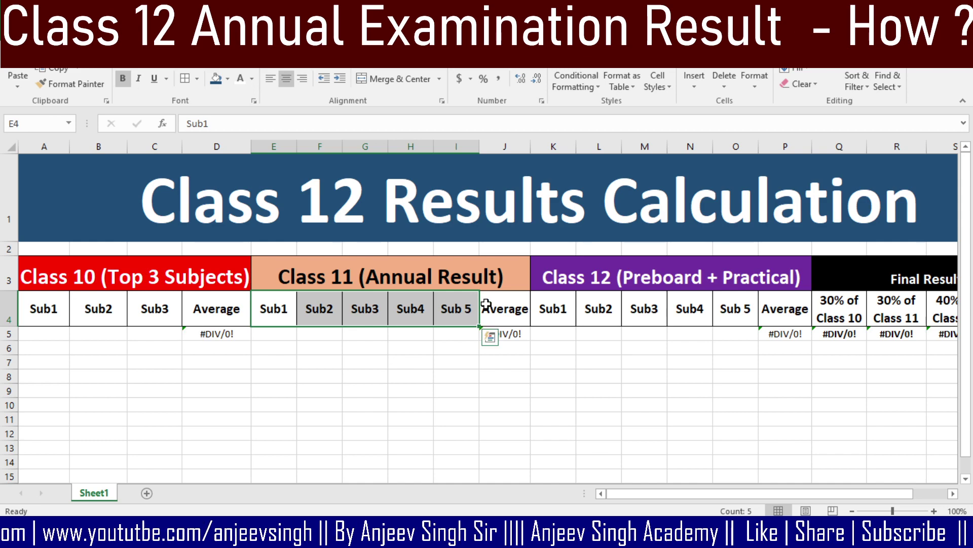
drag(560, 313, 732, 311)
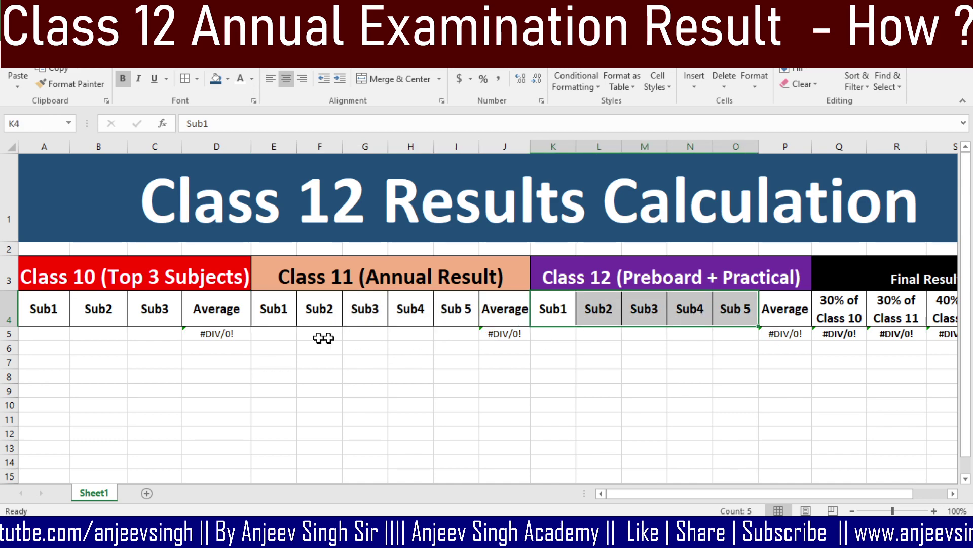
click(224, 314)
click(232, 338)
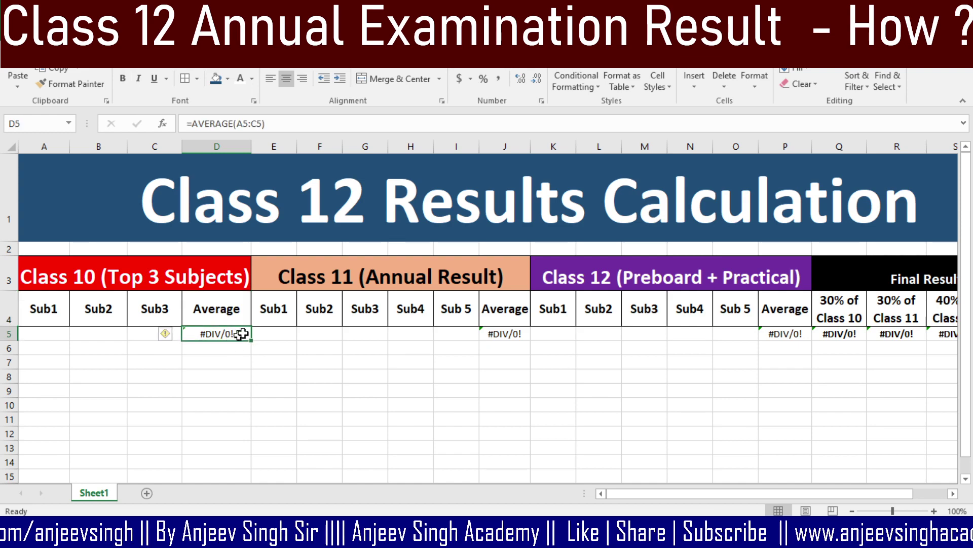
drag(36, 334, 154, 330)
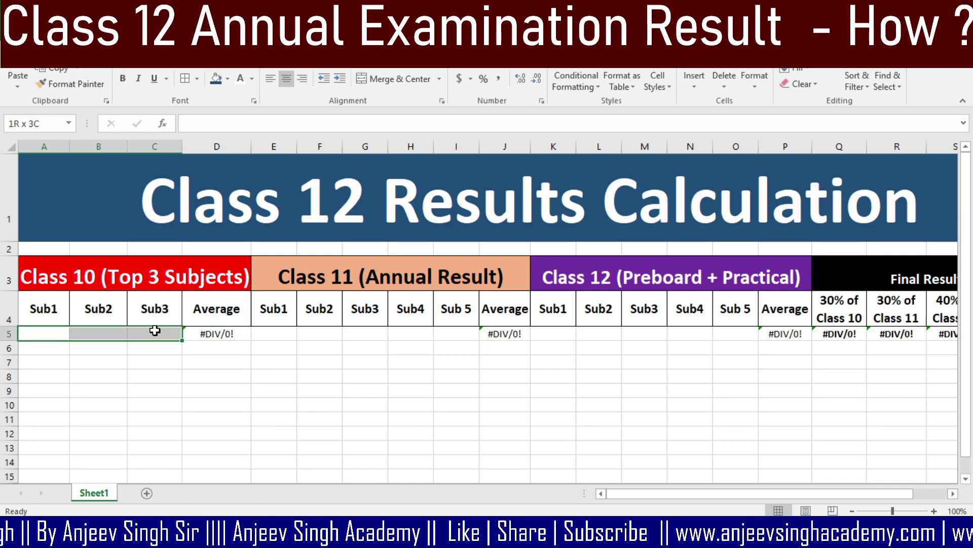
click(209, 333)
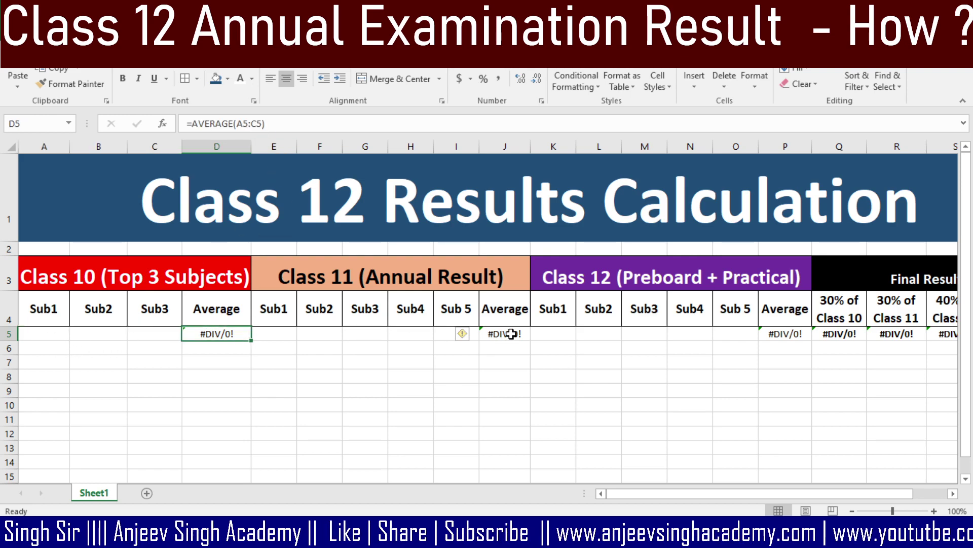
drag(274, 334, 457, 330)
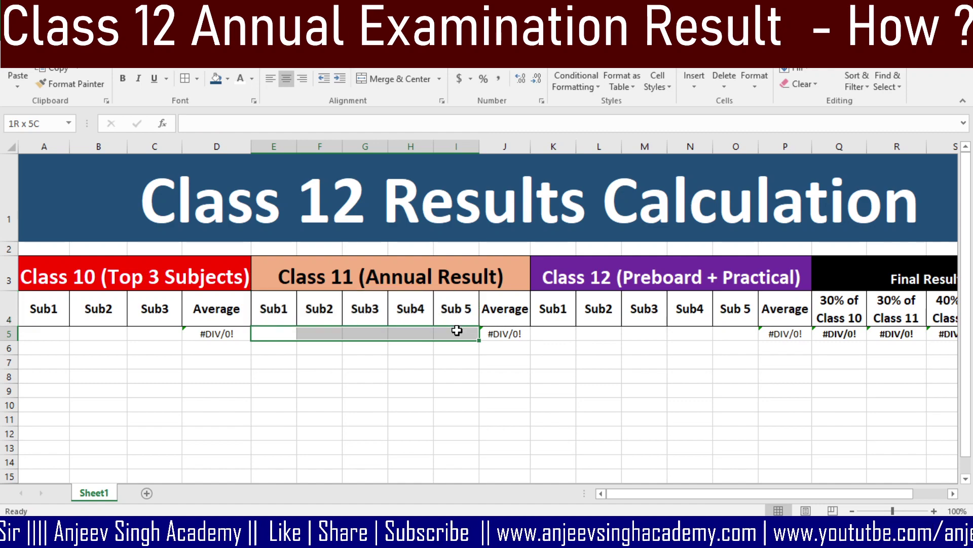
click(510, 333)
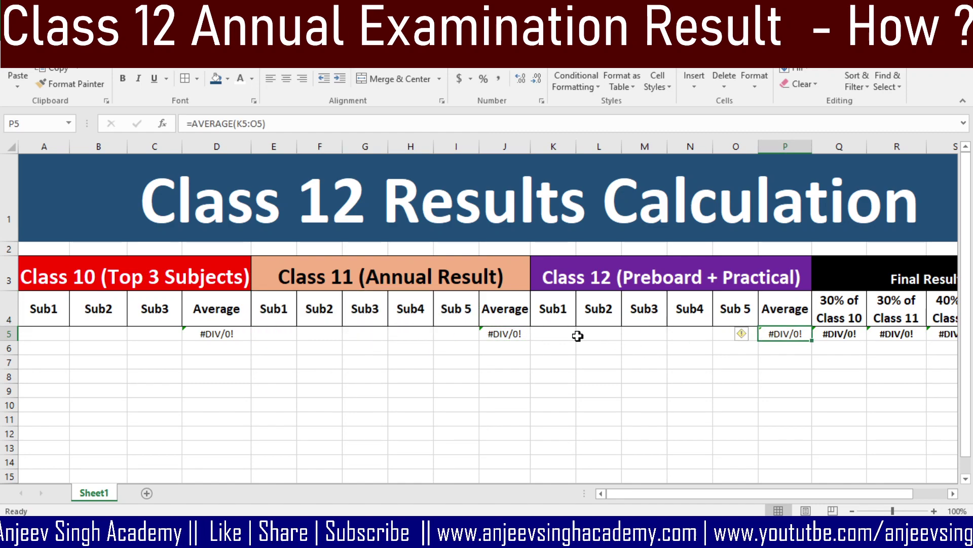
drag(557, 333, 739, 336)
click(852, 310)
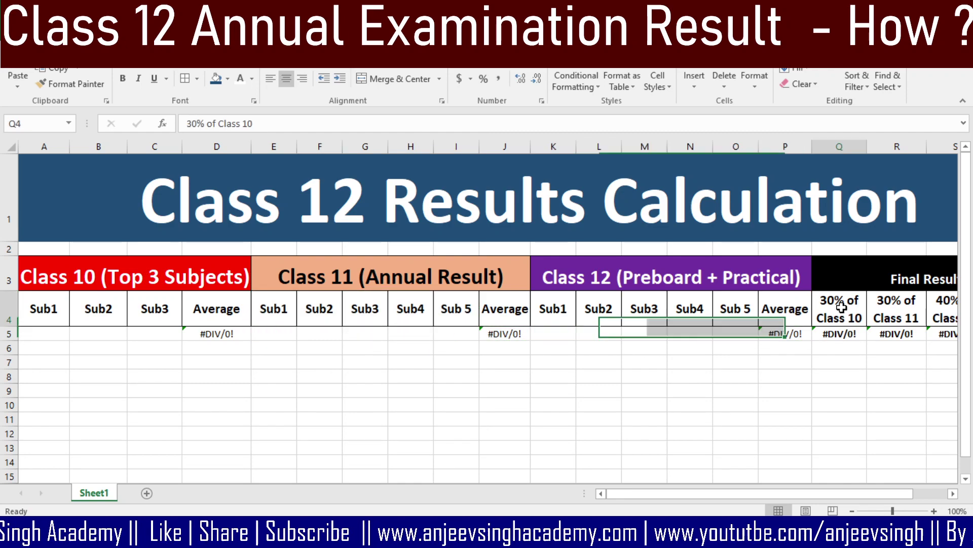
drag(898, 495, 966, 500)
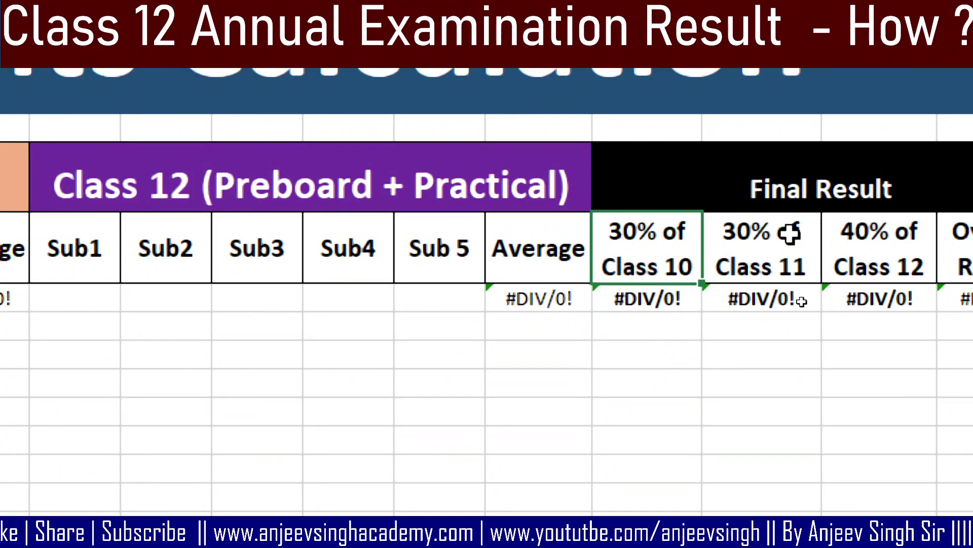
click(789, 234)
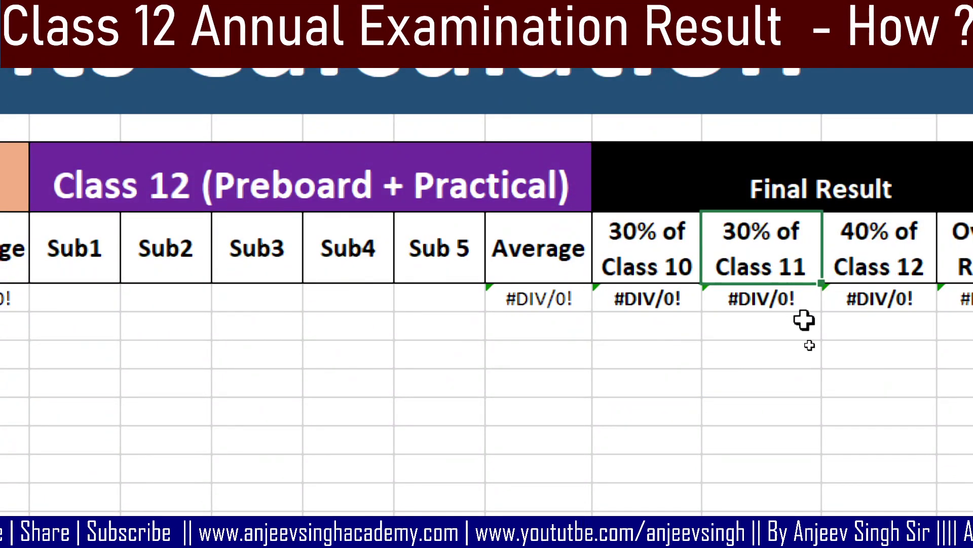
click(900, 253)
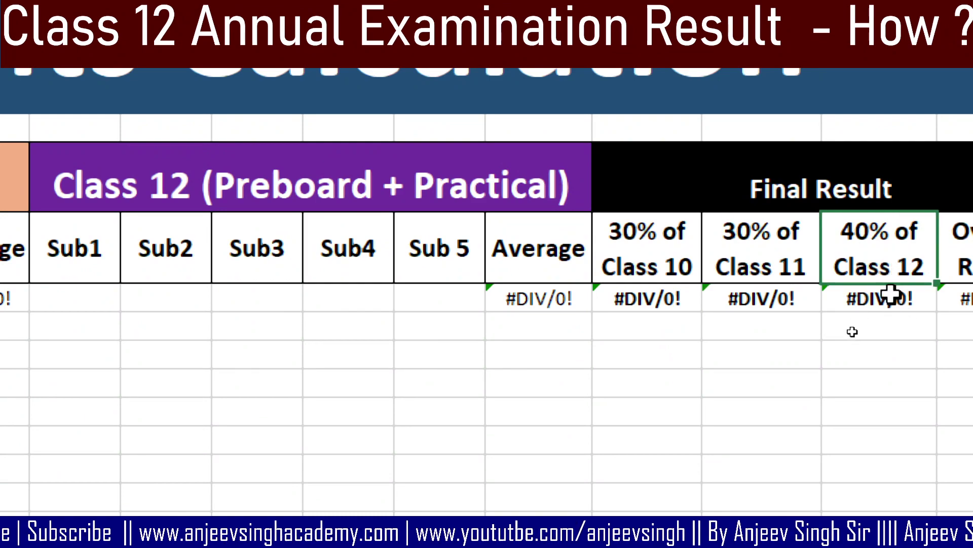
click(670, 300)
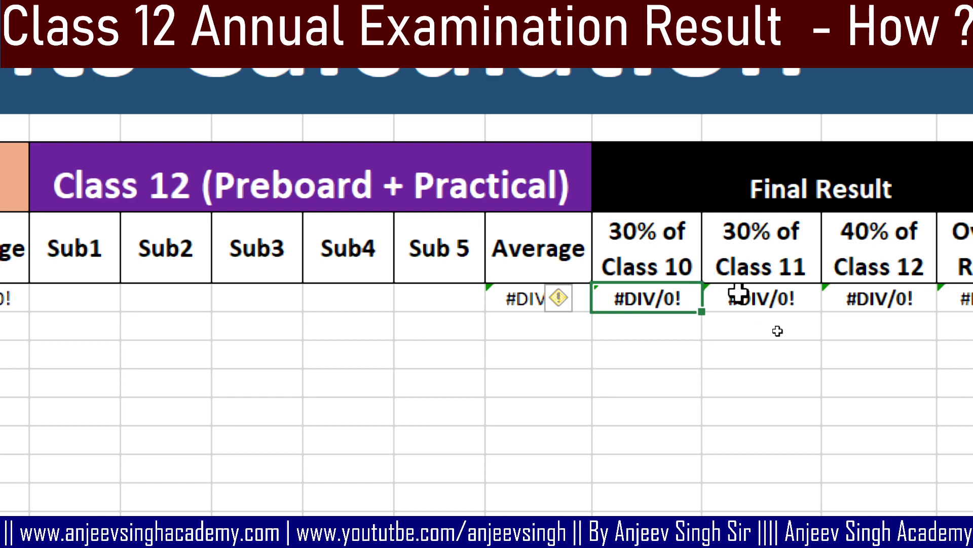
click(781, 299)
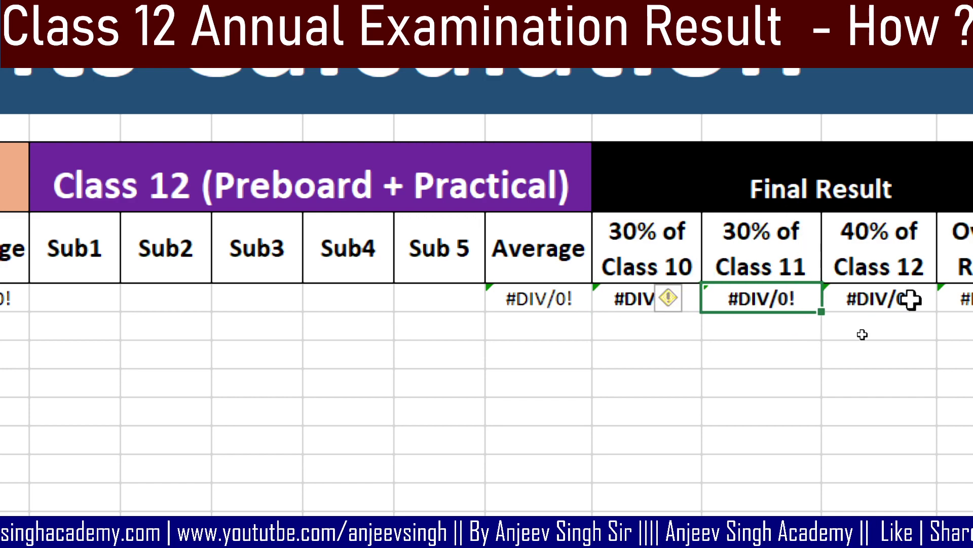
click(522, 297)
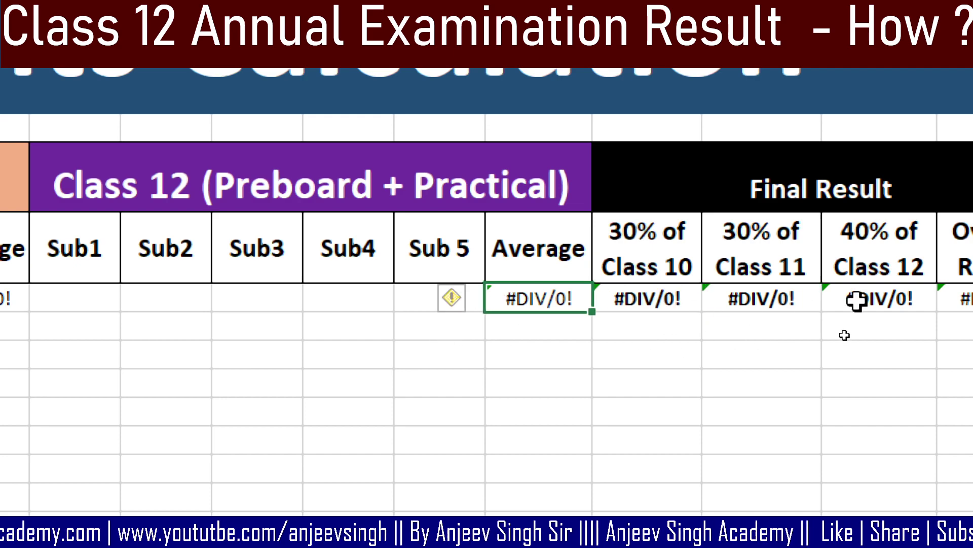
click(905, 298)
click(959, 296)
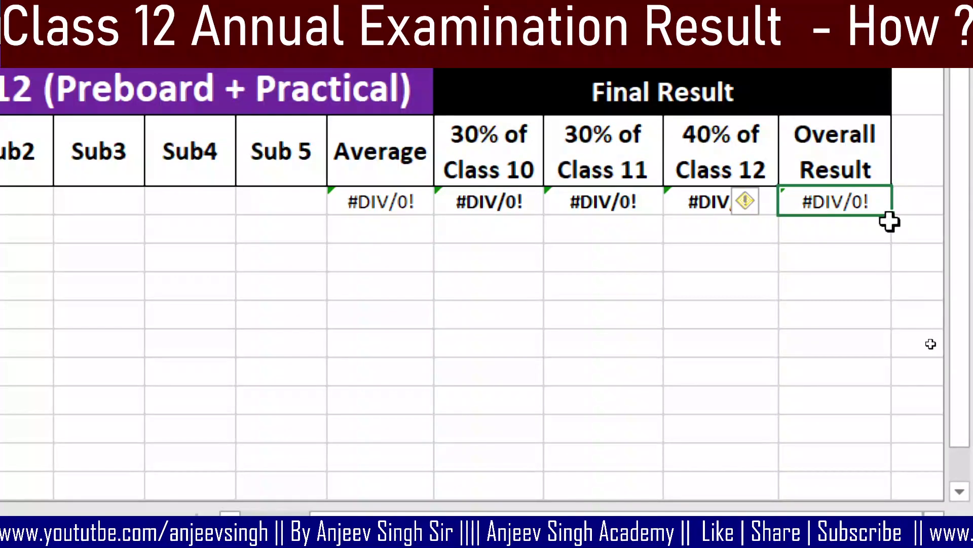
Append ' (100%)' to the header so it reads 'Overall Result (100%)'.
click(877, 170)
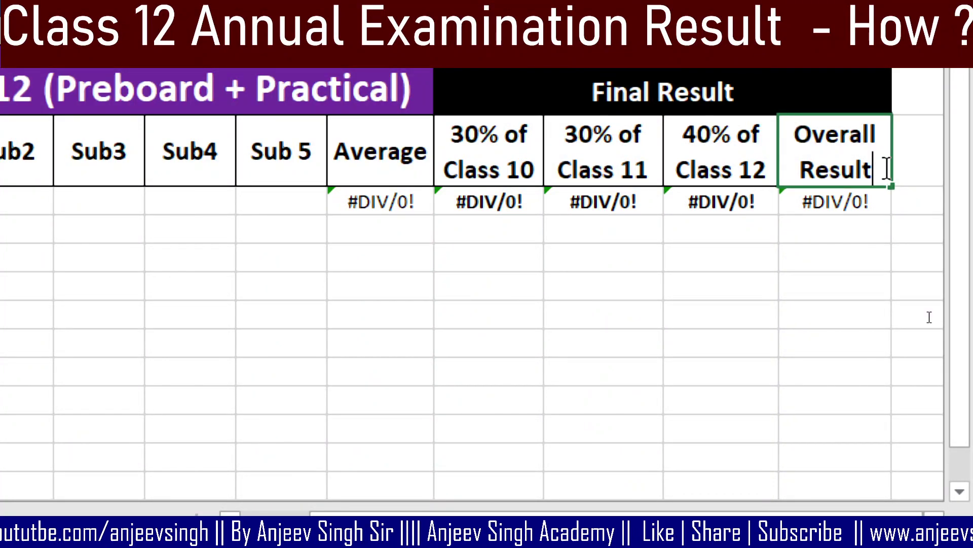
key(F2)
text(()
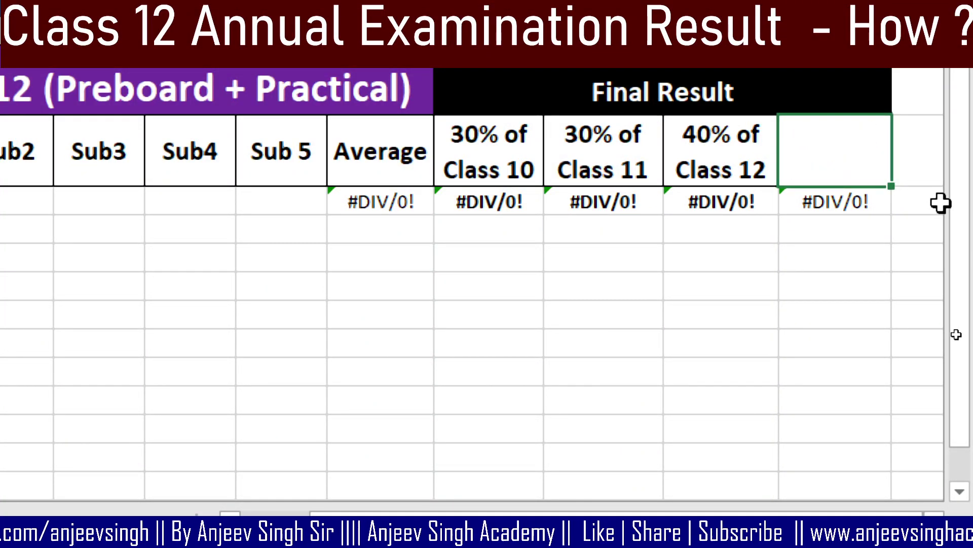
text(100%))
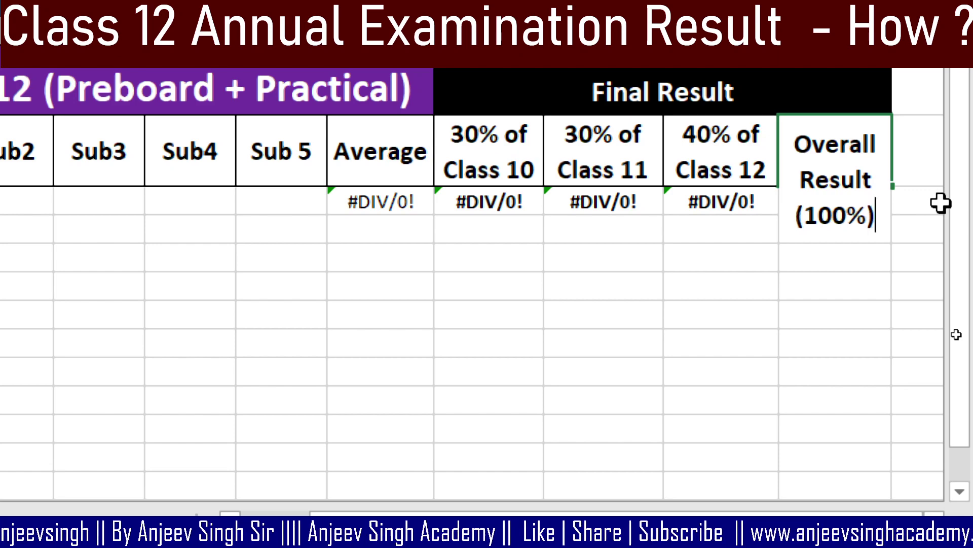
key(ctrl+Return)
key(Down)
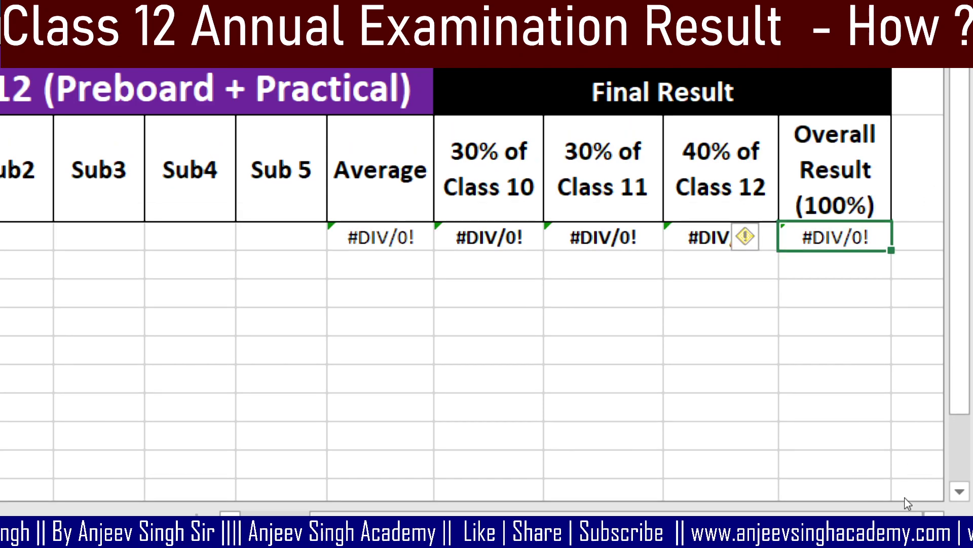
drag(765, 508, 602, 508)
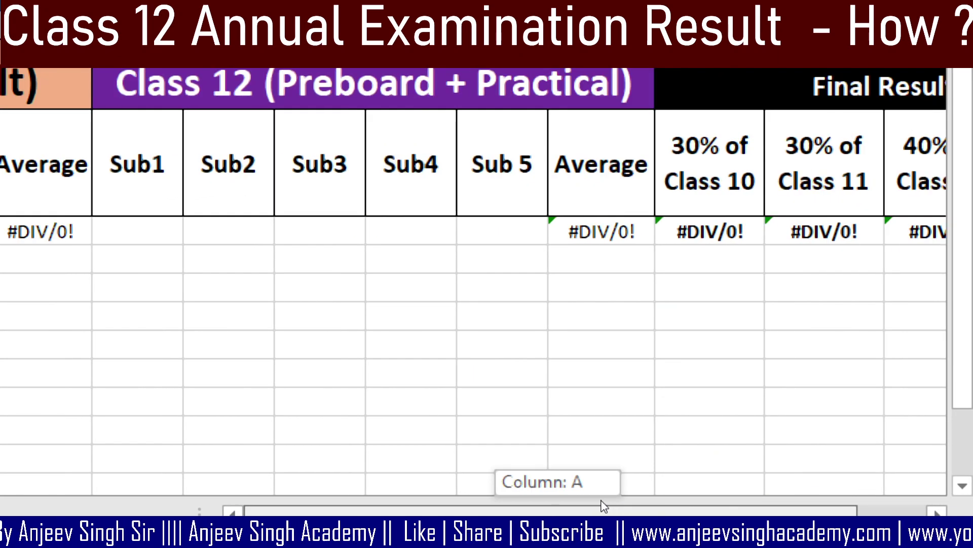
Enter Class 10 marks 98, 88 and 95 in A5:C5.
scroll(488, 336, left, 5)
scroll(215, 354, left, 5)
scroll(80, 352, left, 3)
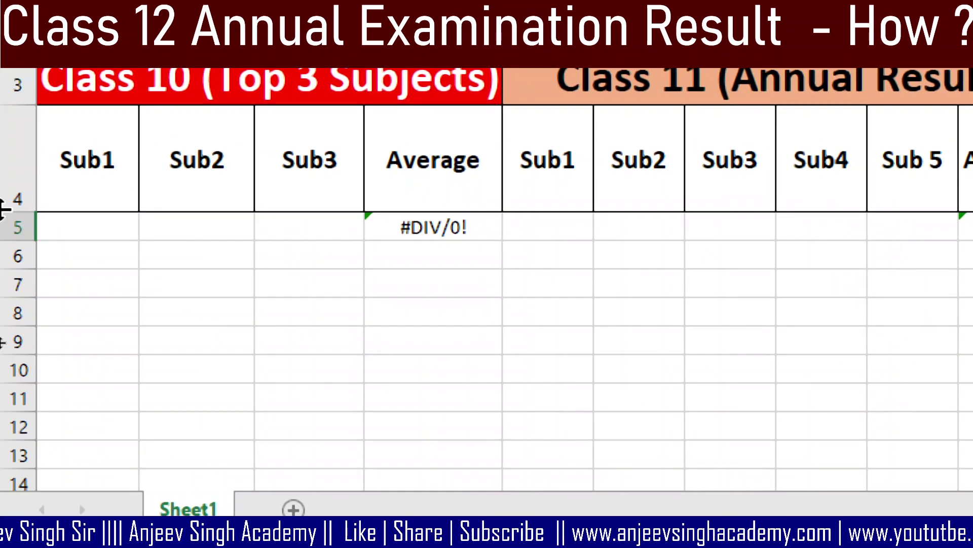
click(103, 225)
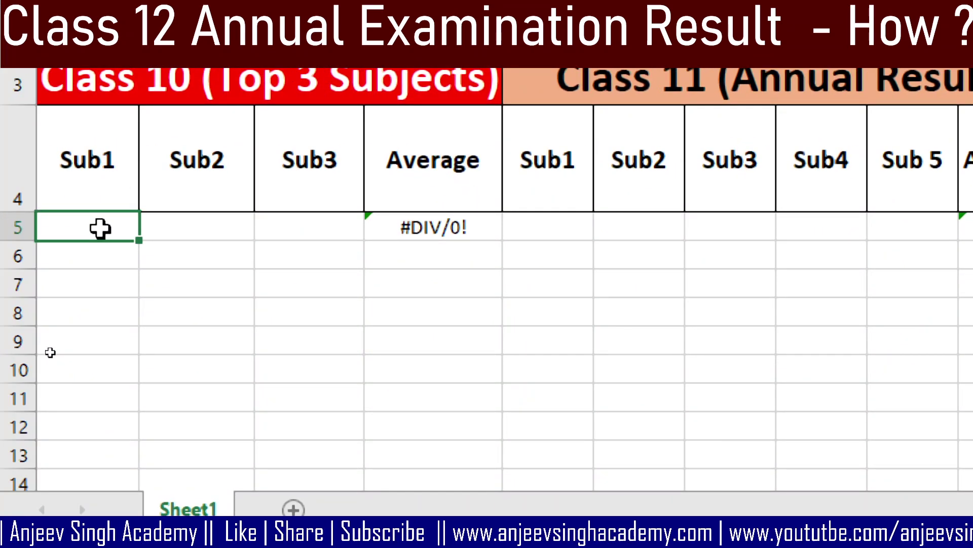
text(98)
key(Tab)
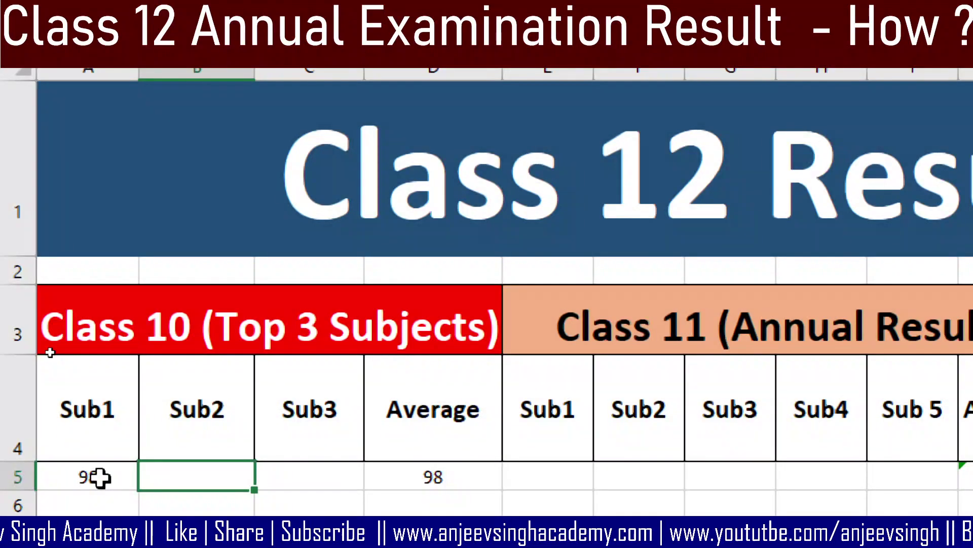
text(88)
key(Tab)
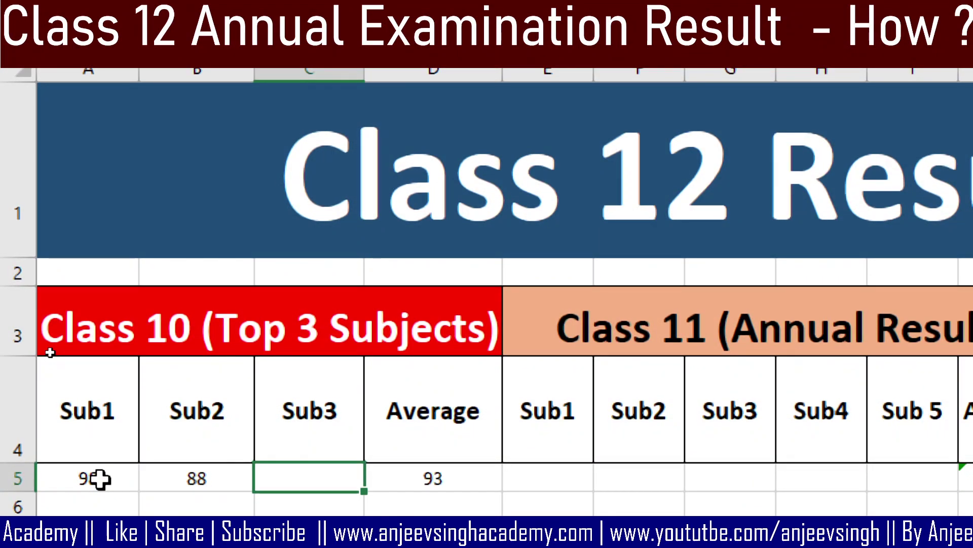
text(95)
key(Tab)
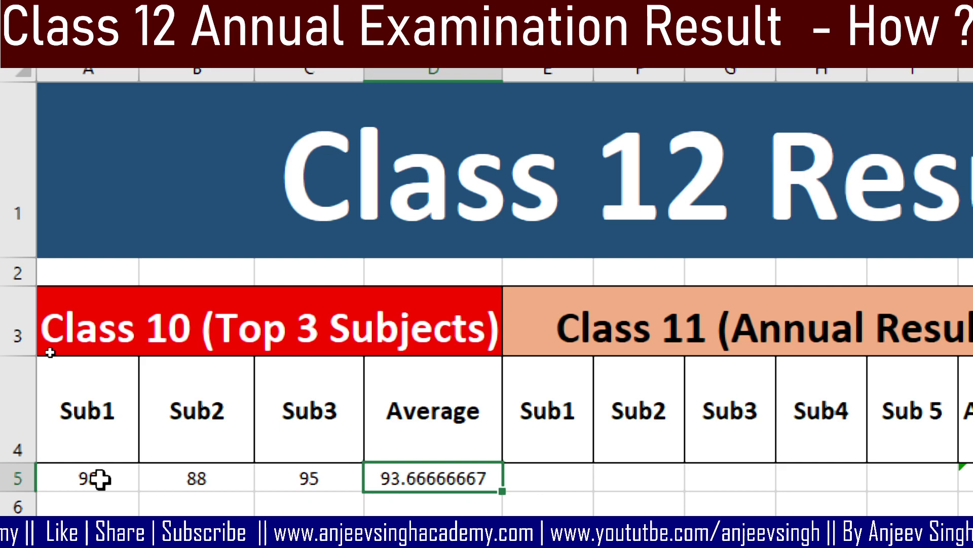
Enter Class 11 marks 85, 90, 92, 91, 95 in E5:I5, giving a 90.6 average.
key(Tab)
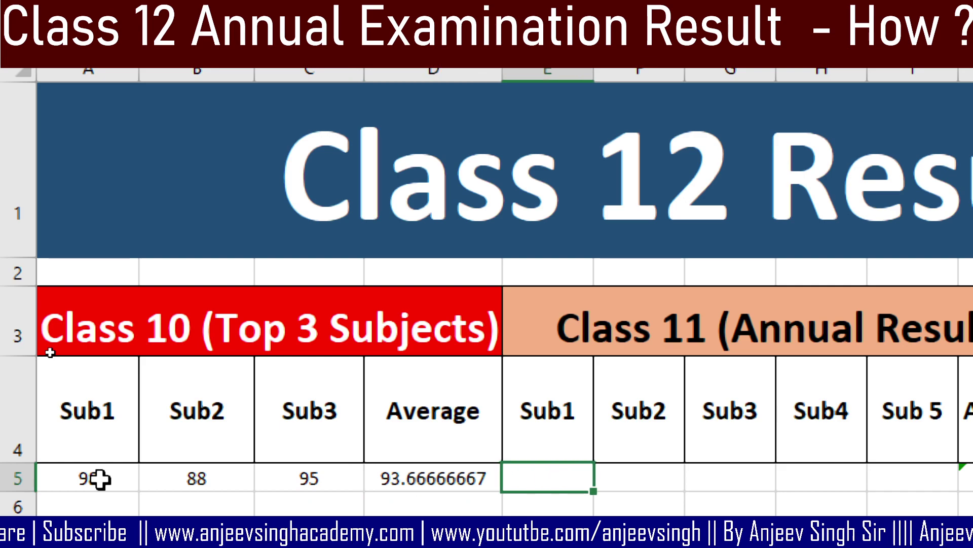
text(85)
key(Tab)
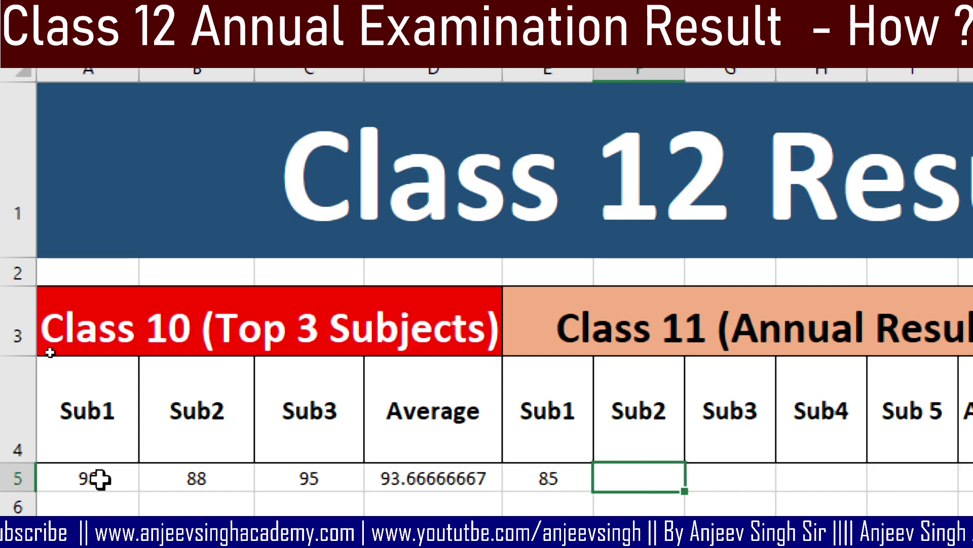
text(0)
key(Tab)
text(92)
key(Tab)
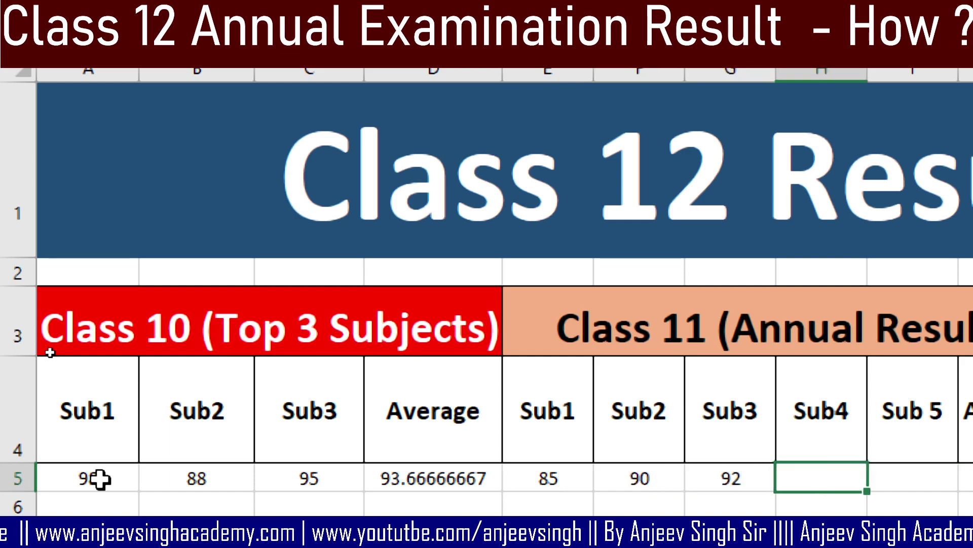
text(91)
key(Tab)
text(95)
key(Tab)
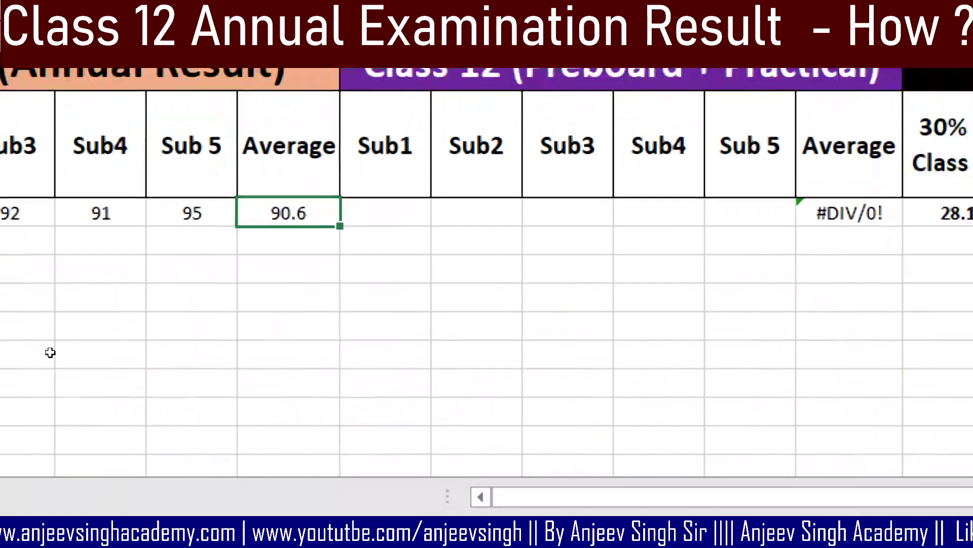
key(Up)
key(Right)
key(Left)
key(Down)
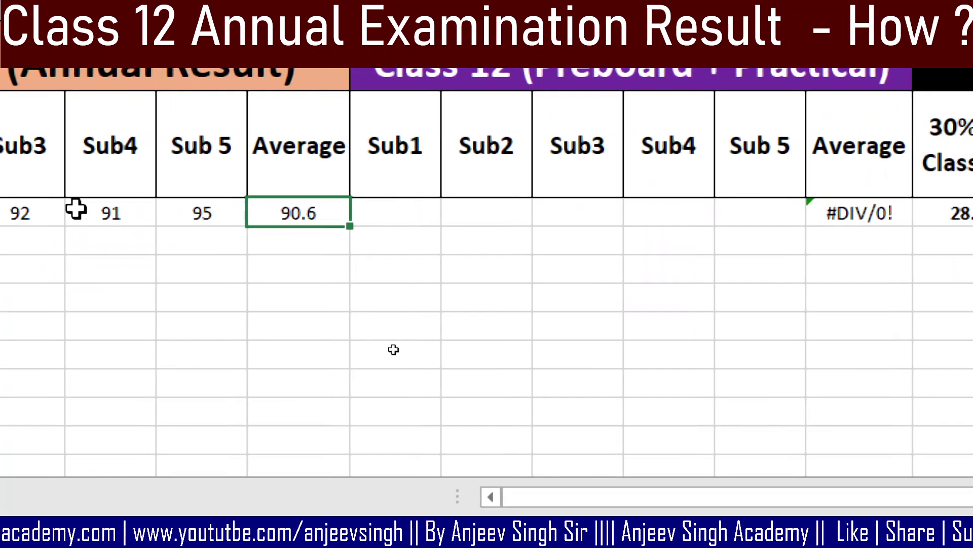
click(416, 213)
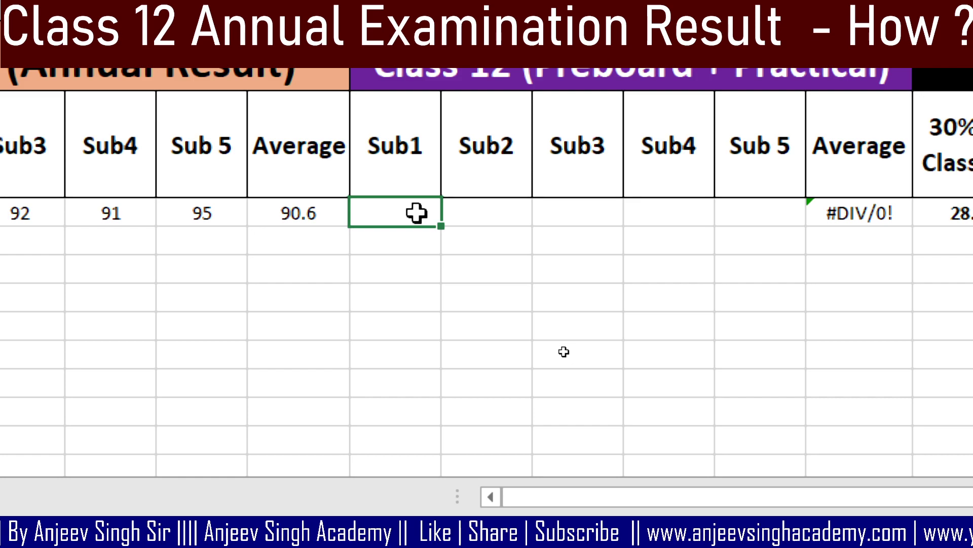
Fill Class 12 Sub1–Sub5 with 89, 85, 95, 96 and 92, averaging 91.4.
text(9)
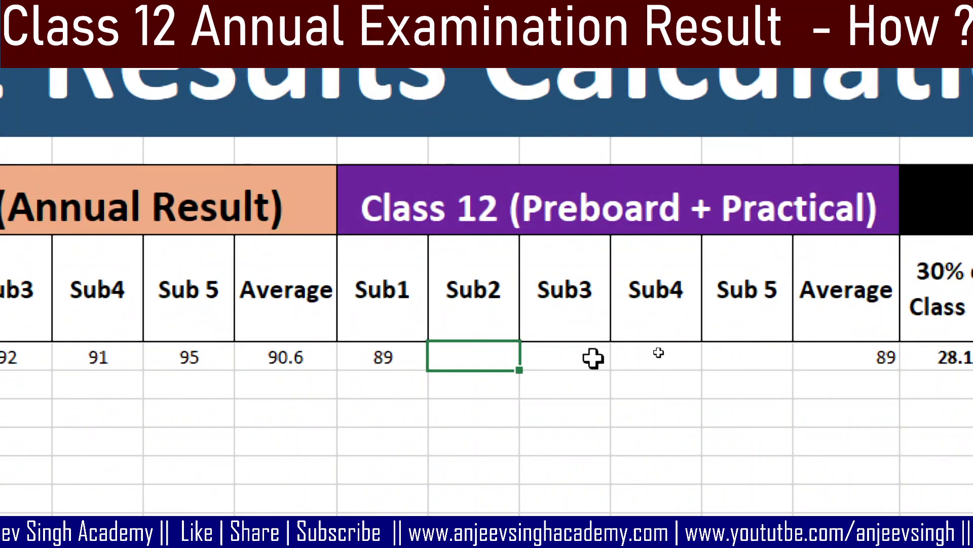
click(593, 359)
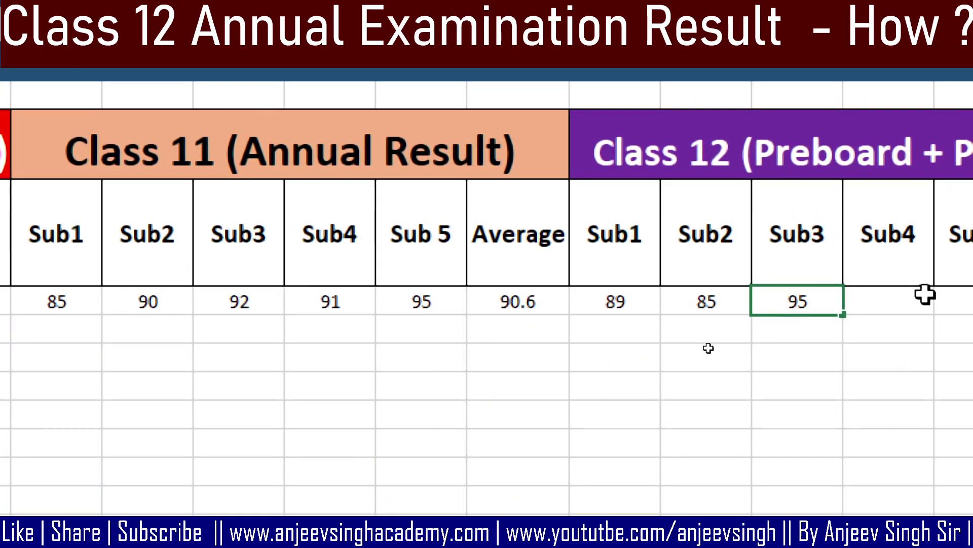
key(Tab)
text(96)
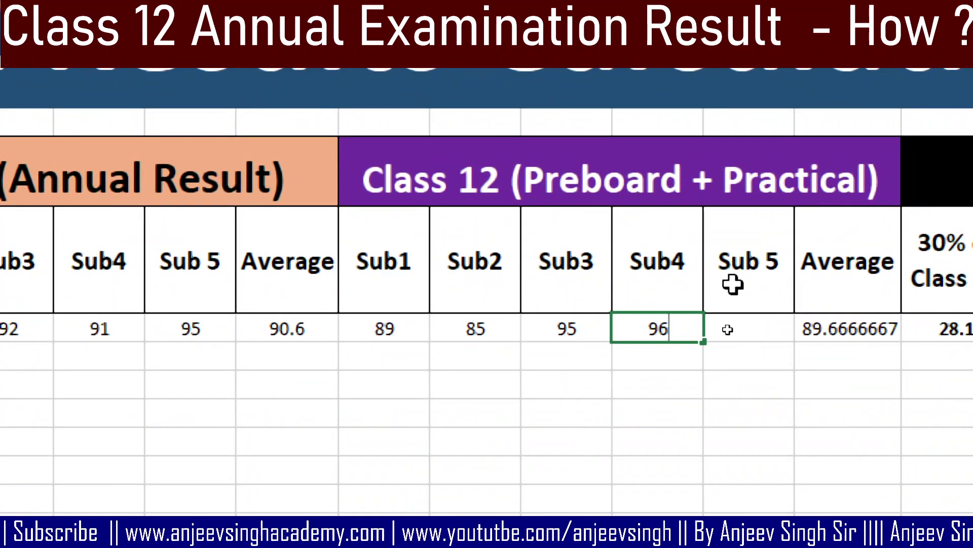
click(734, 327)
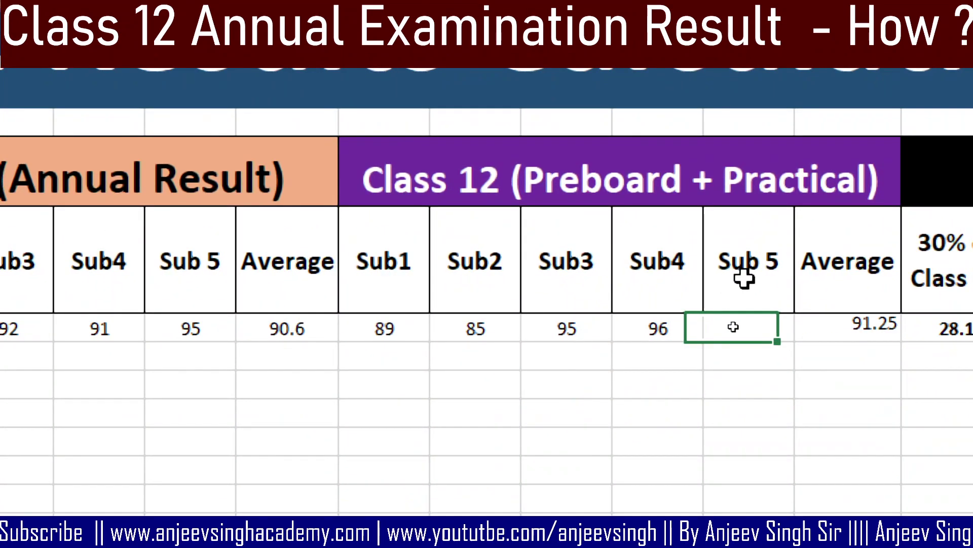
text(92)
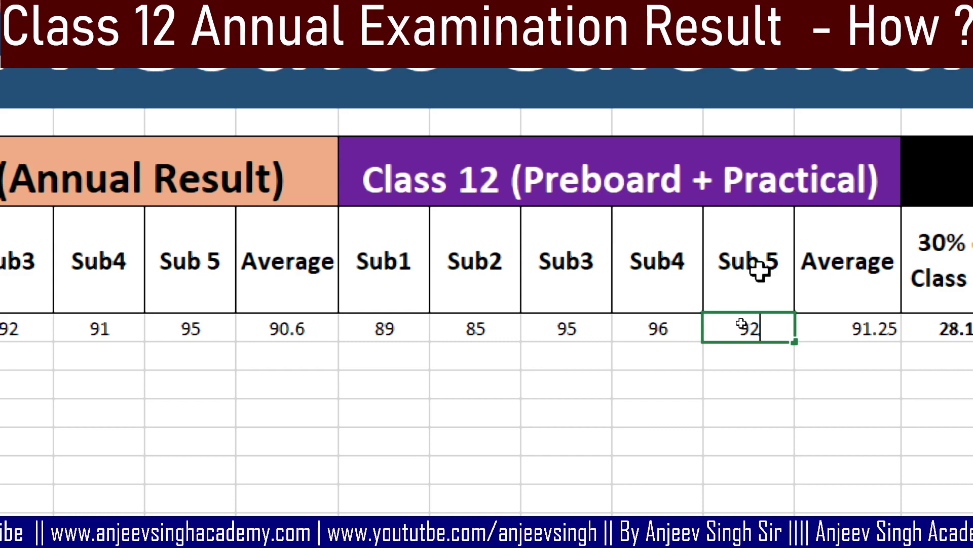
key(Tab)
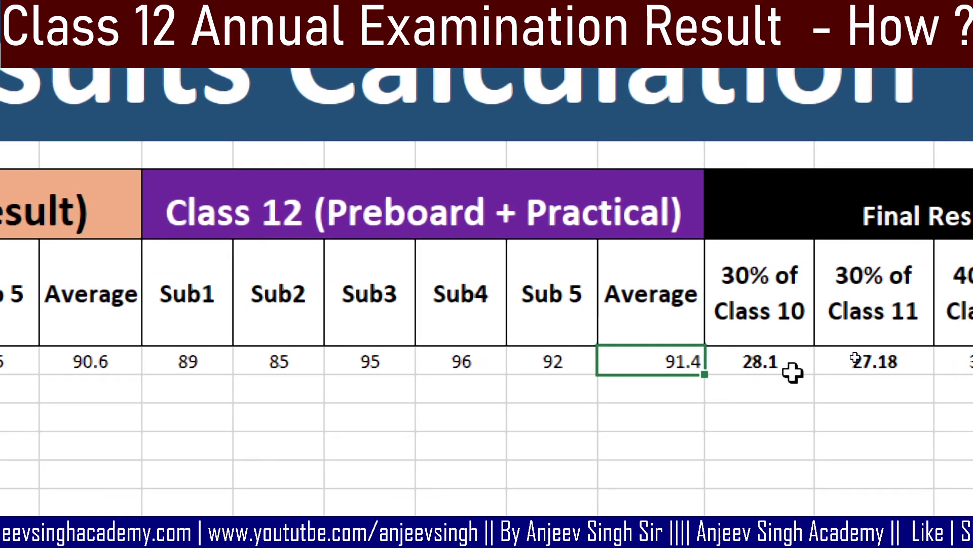
click(764, 362)
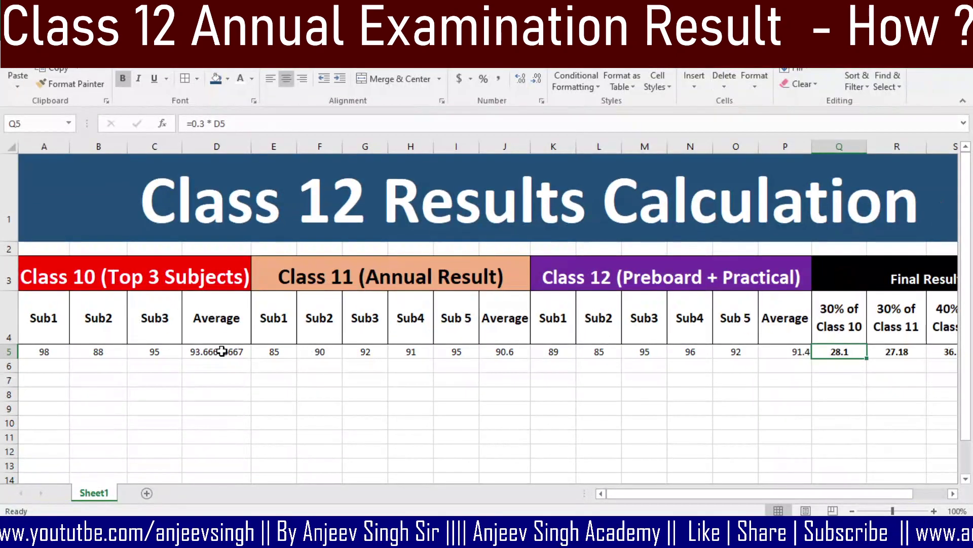
Enlarge the Class 10 average in D5 and fill D5 and J5 red.
click(221, 351)
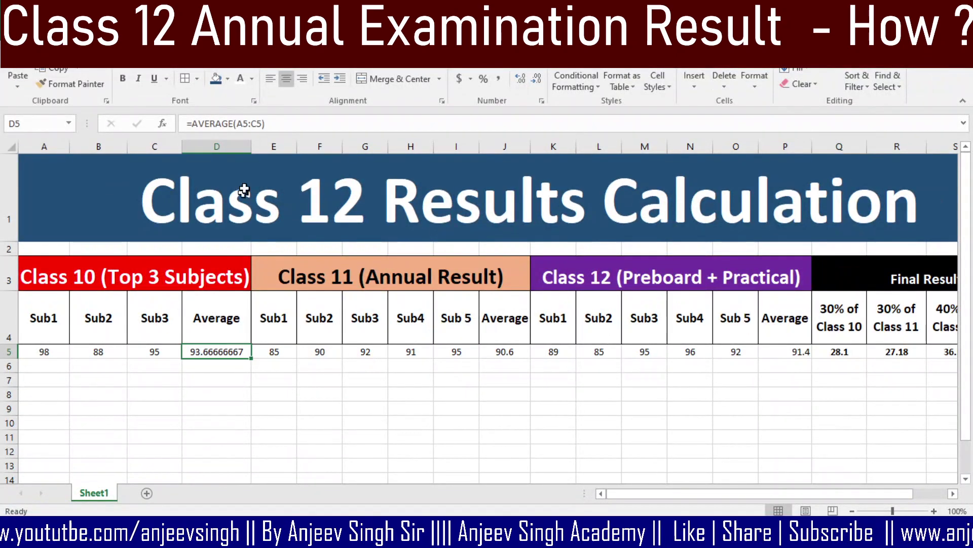
key(ctrl+shift+period)
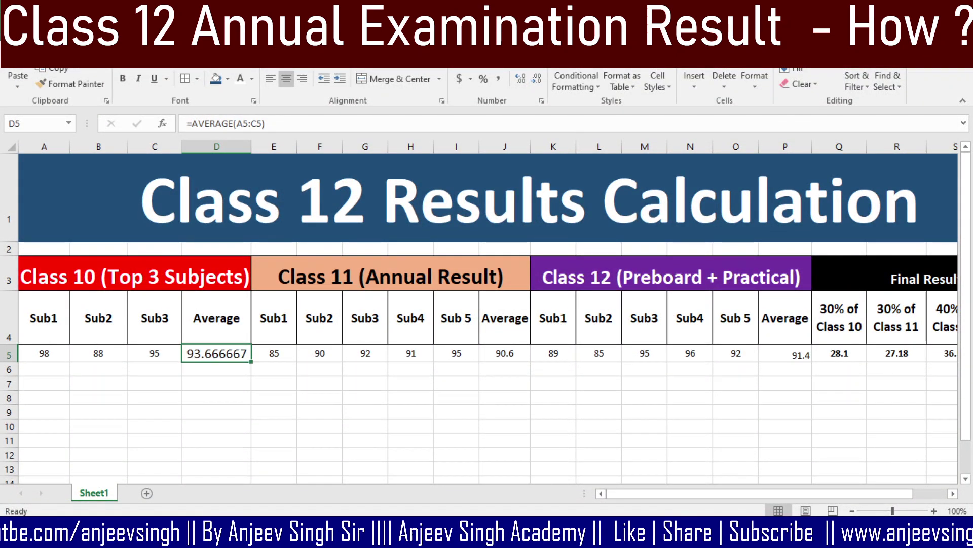
key(ctrl+shift+period)
key(ctrl+shift+period)
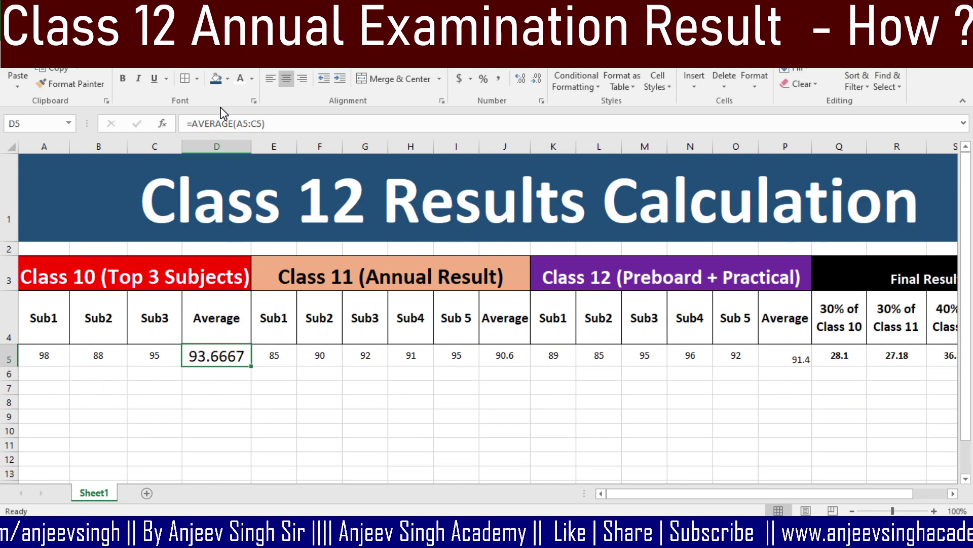
click(229, 82)
click(226, 191)
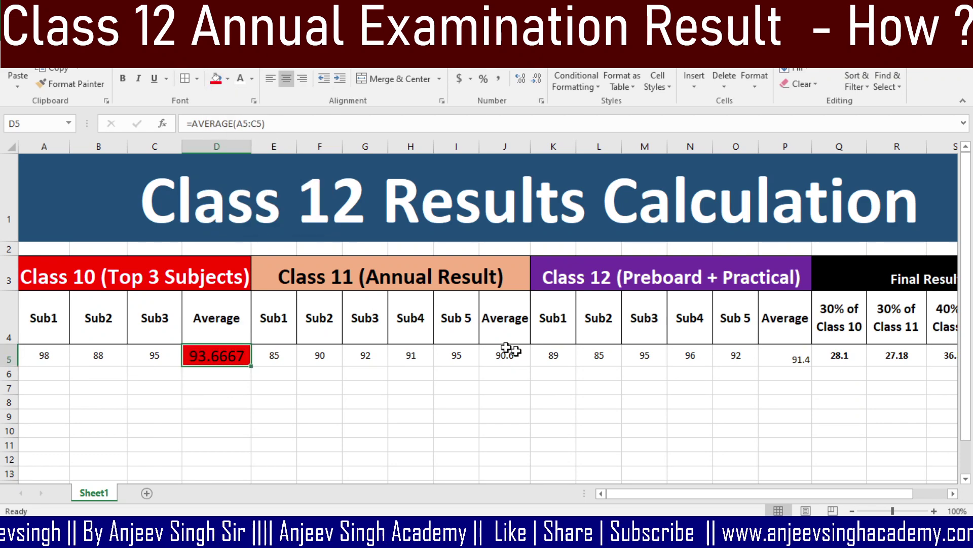
click(507, 355)
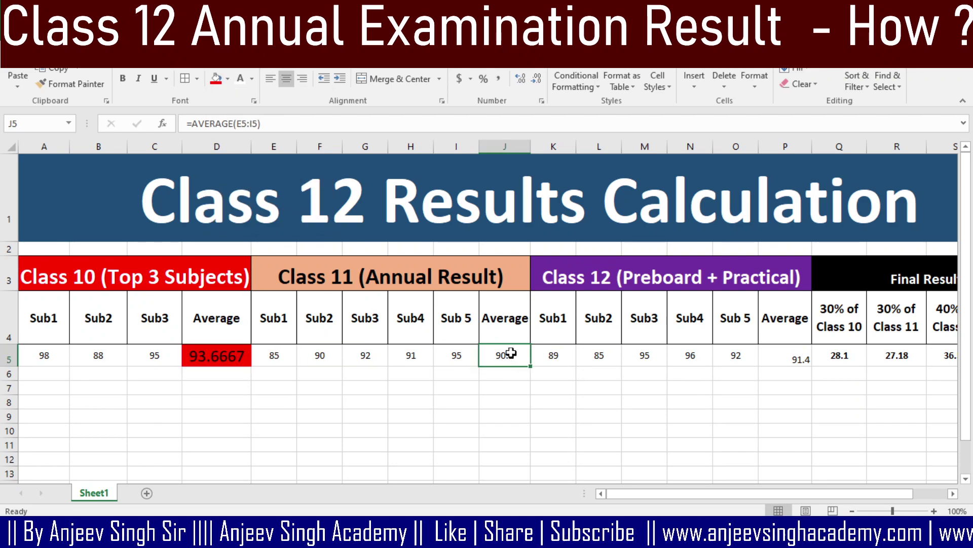
click(217, 79)
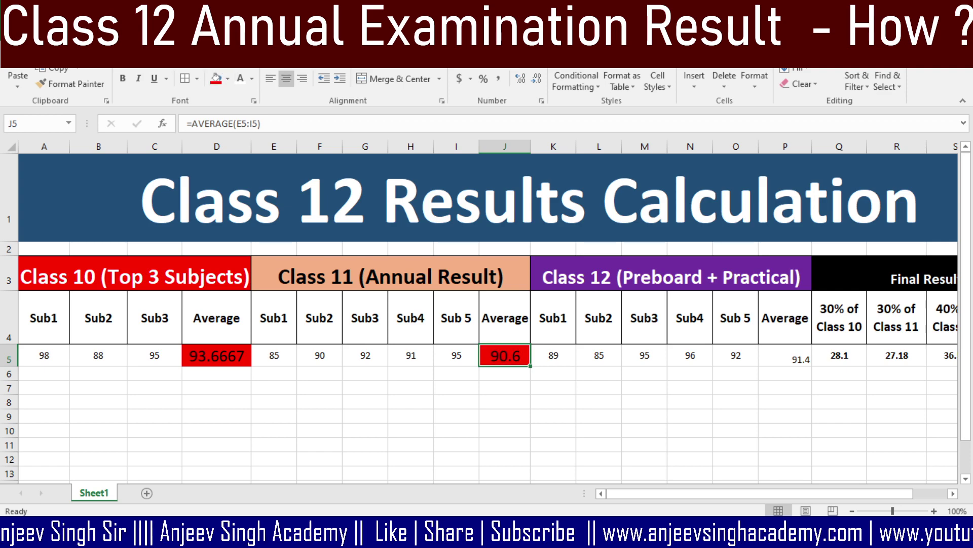
Centre, enlarge and fill red the Class 12 average 91.4 in P5.
click(790, 357)
click(287, 65)
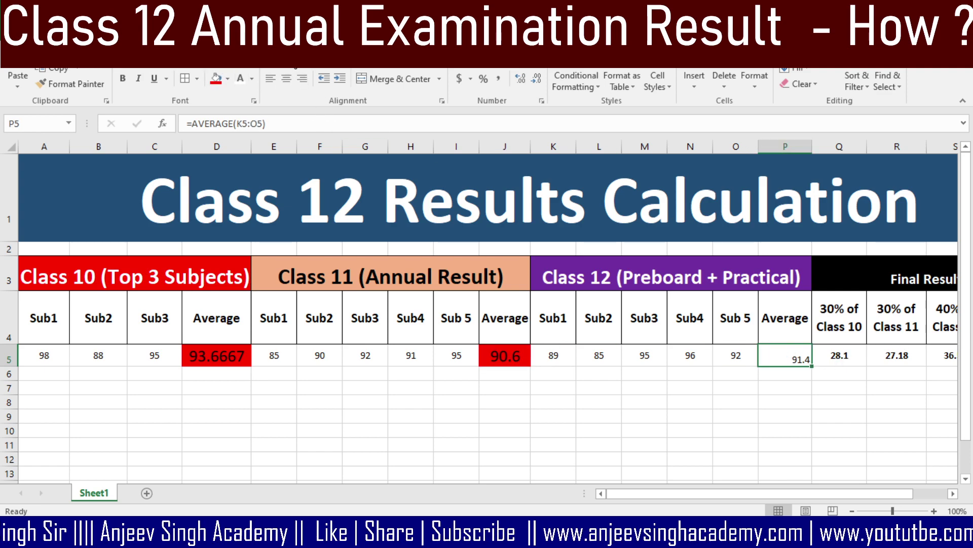
click(279, 77)
click(231, 62)
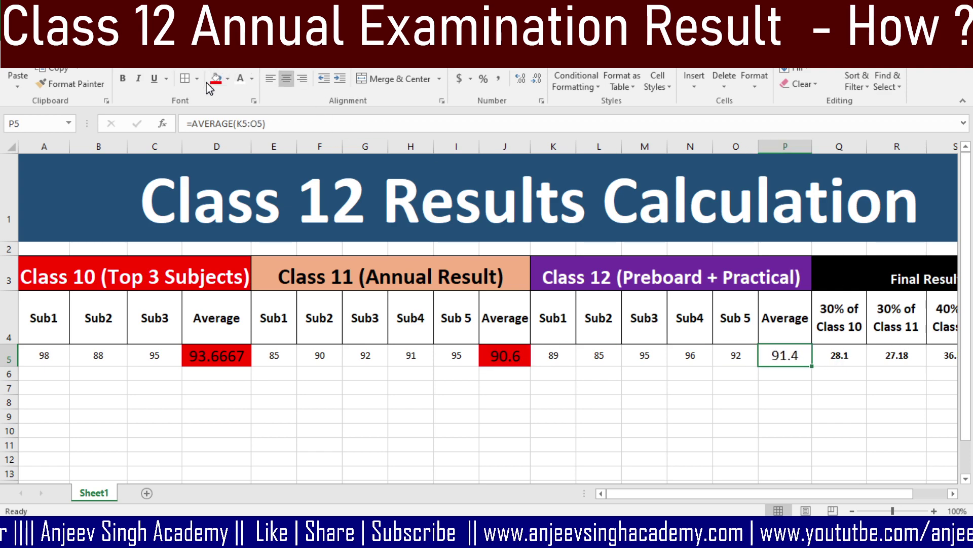
click(216, 81)
Enlarge and bold the weighted results 28.1, 27.18 and 36.6 in Q5:S5.
key(Right)
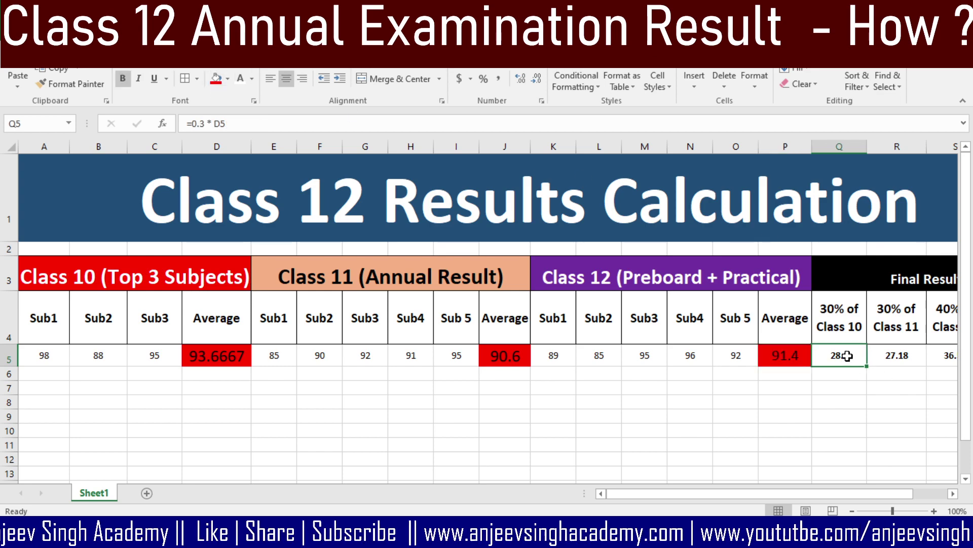
click(230, 62)
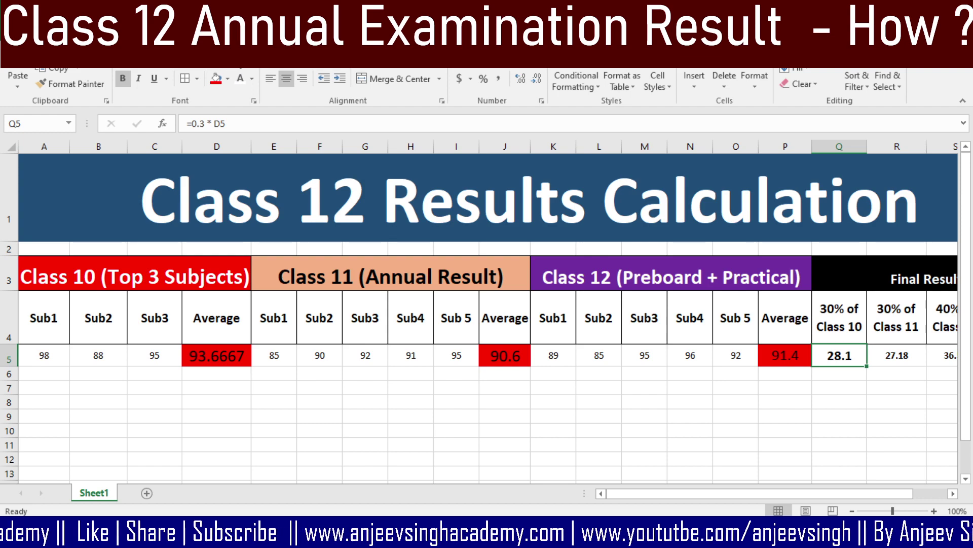
click(892, 361)
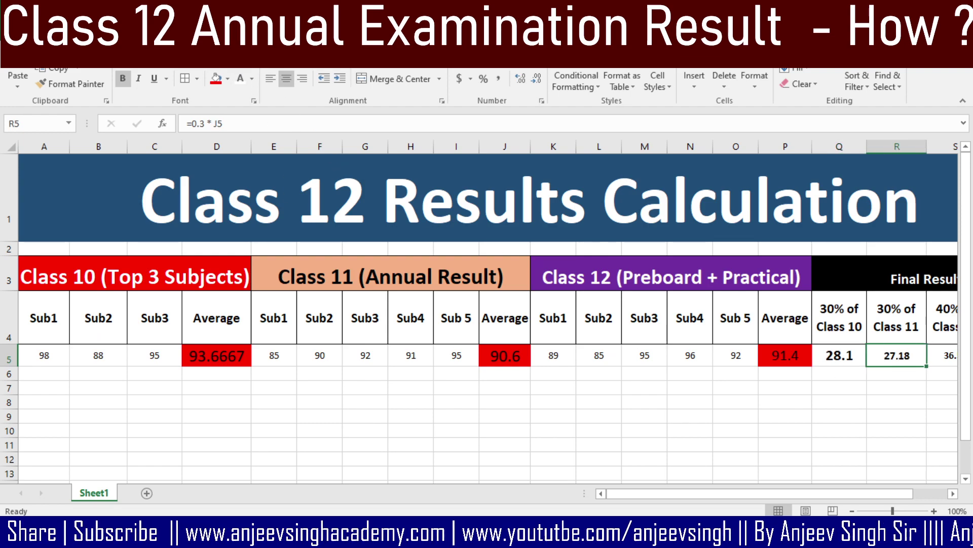
click(231, 62)
click(942, 357)
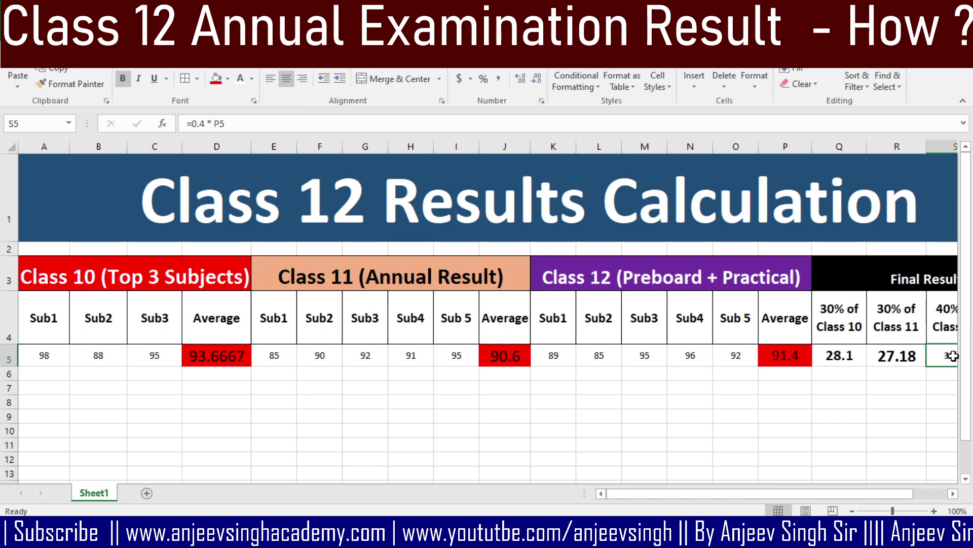
drag(865, 496, 899, 495)
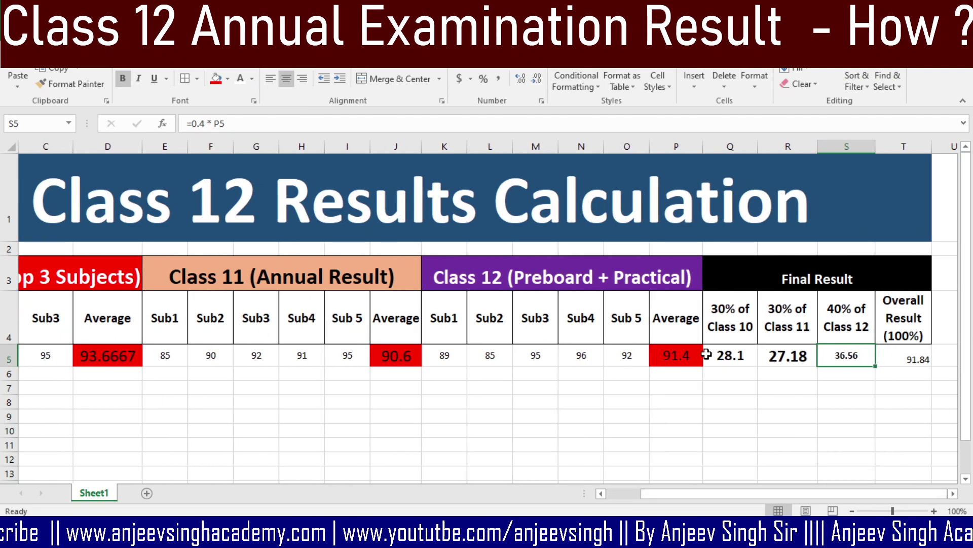
click(231, 62)
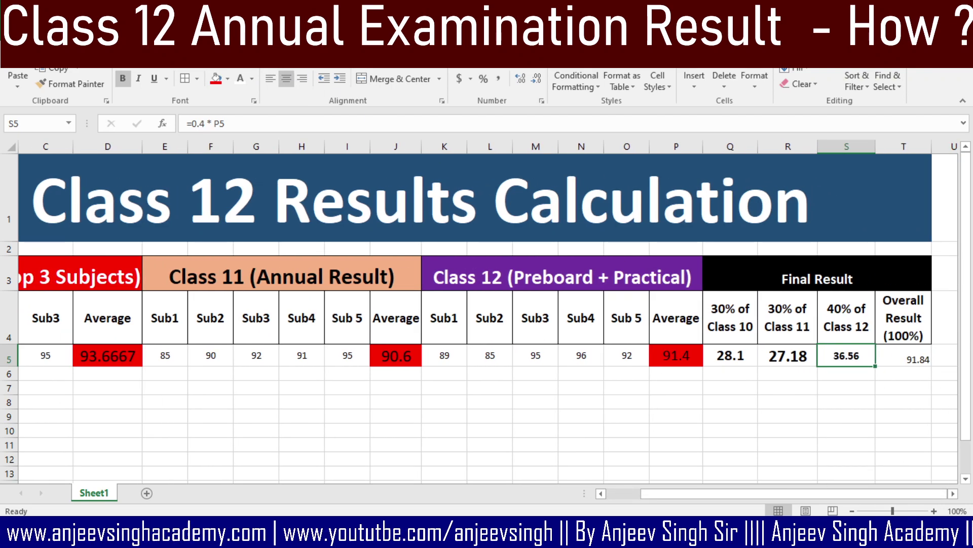
click(231, 62)
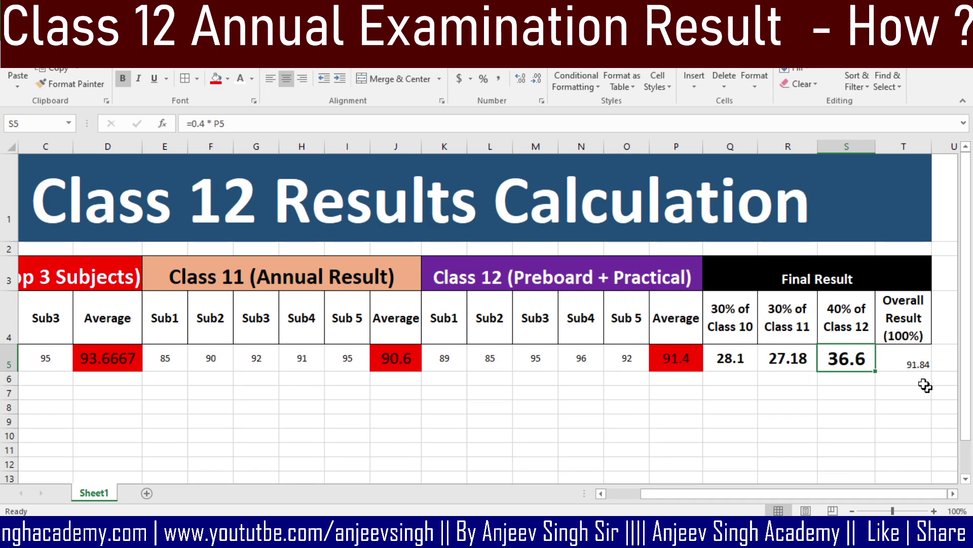
click(913, 354)
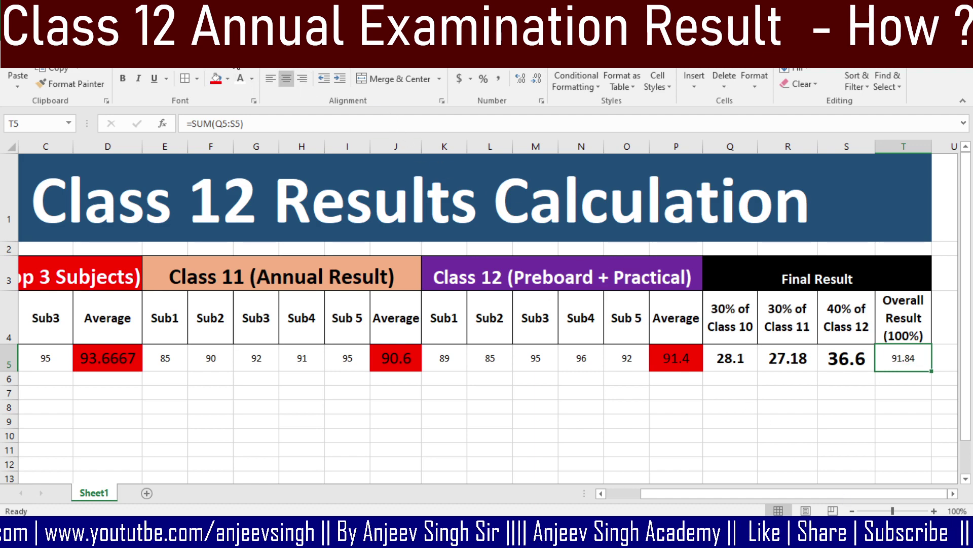
Centre, enlarge, bold and fill light blue the overall result 91.84 in T5.
click(287, 66)
click(286, 78)
click(234, 65)
click(234, 65)
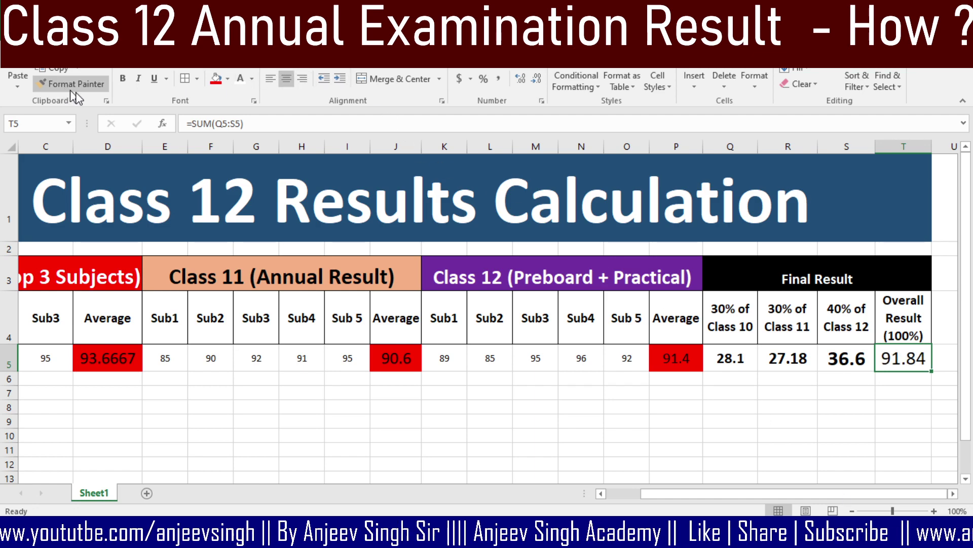
click(122, 79)
click(228, 78)
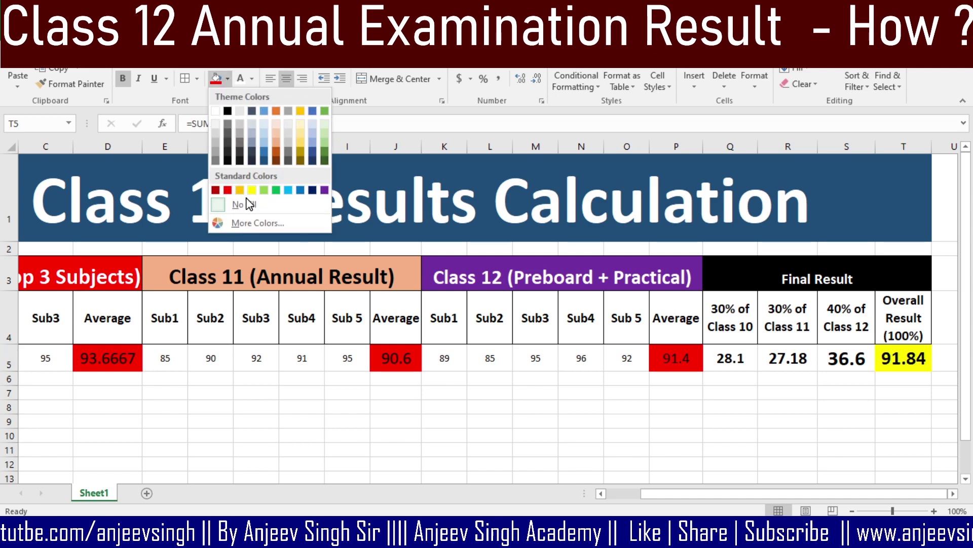
click(288, 190)
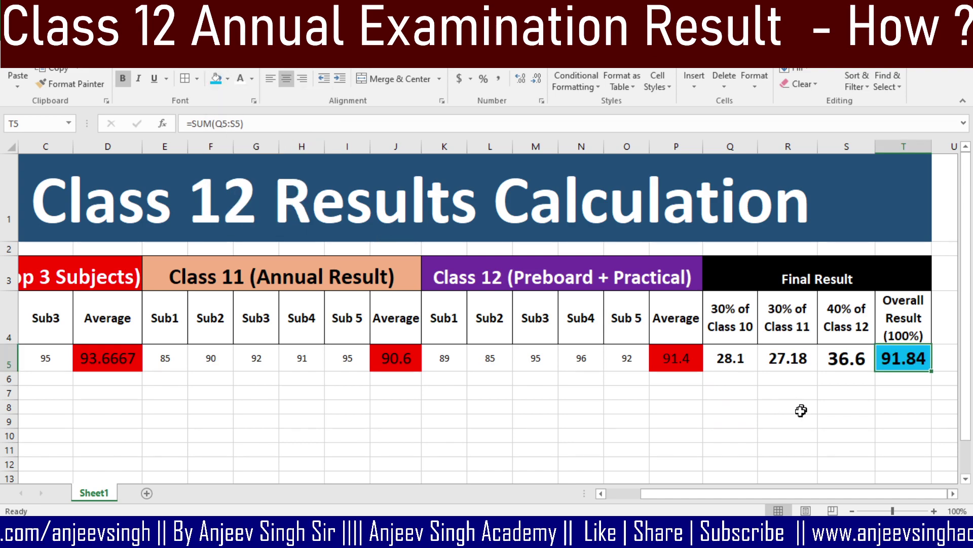
Review the Average formulas in P5, J5 and D5.
click(880, 411)
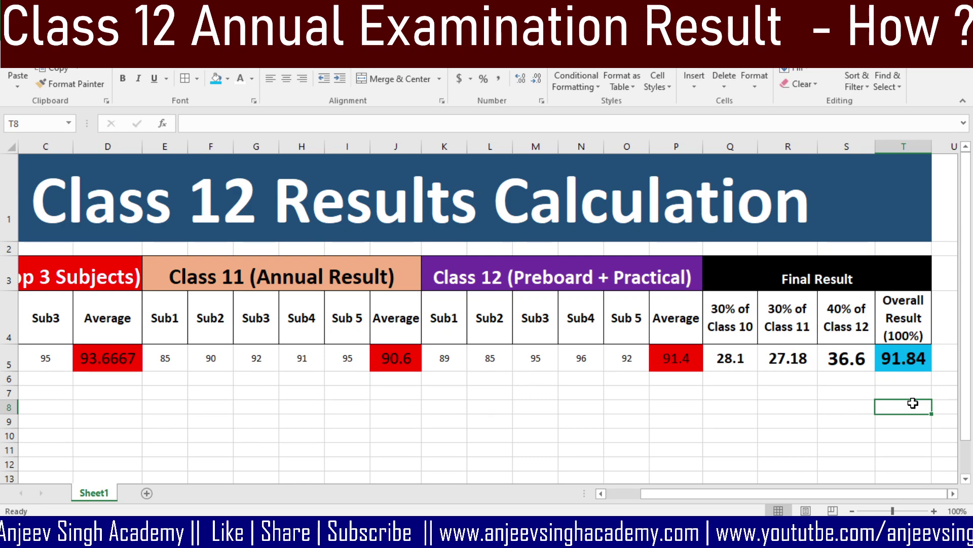
click(688, 359)
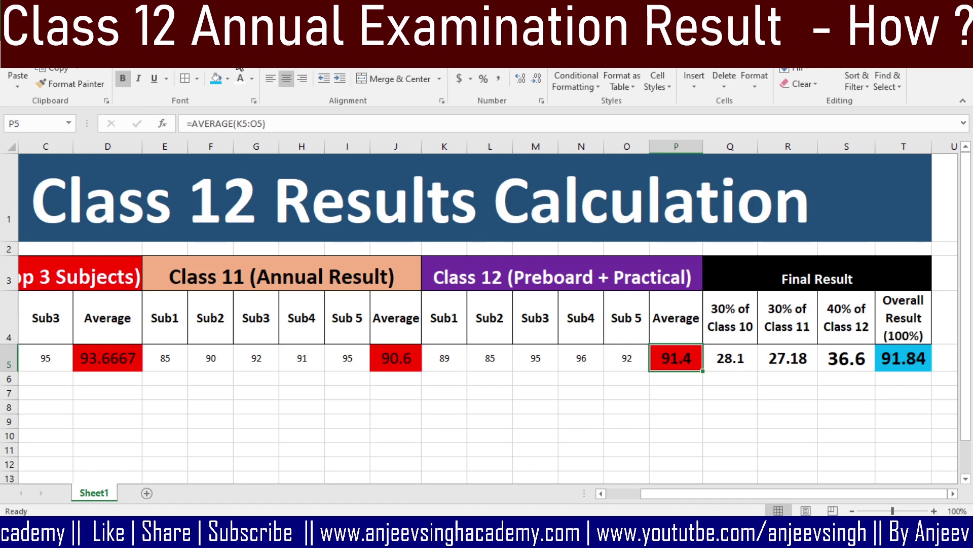
click(395, 351)
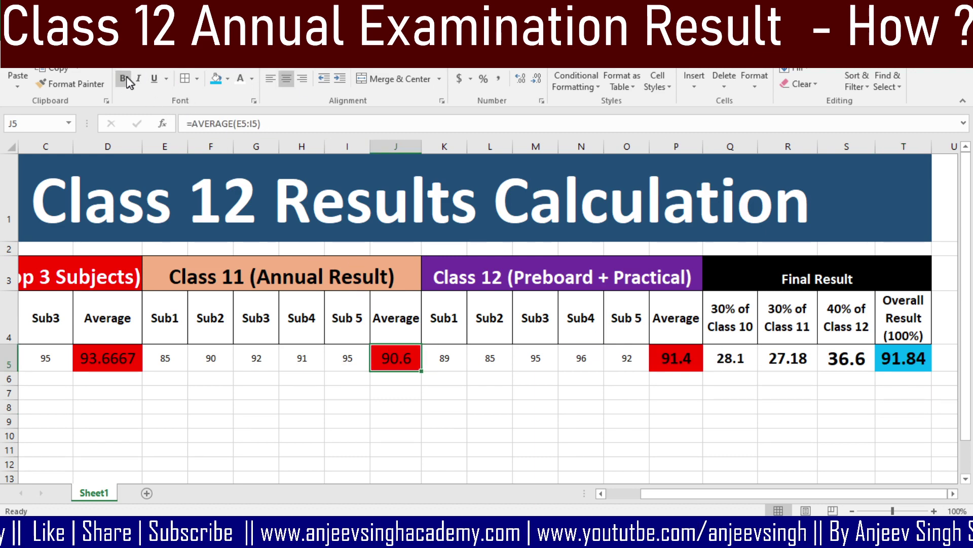
click(128, 355)
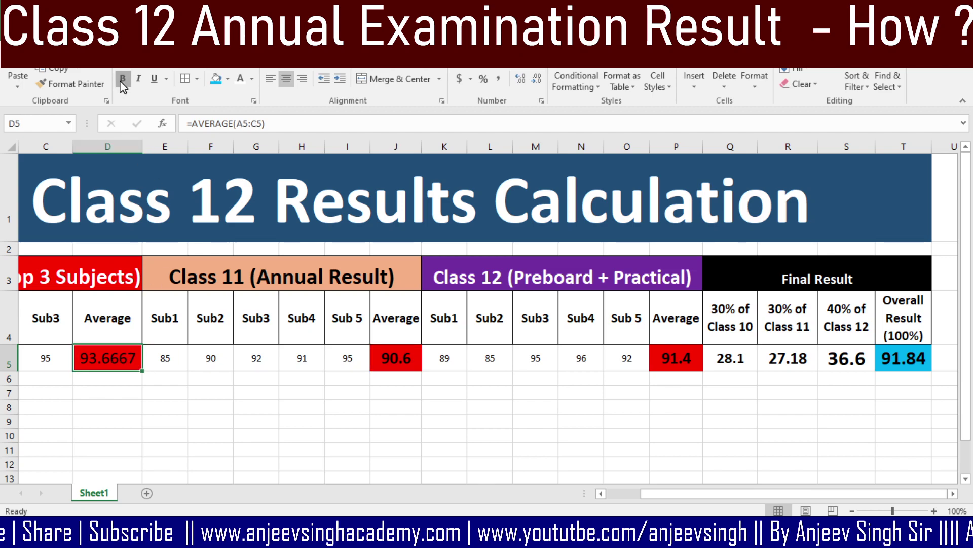